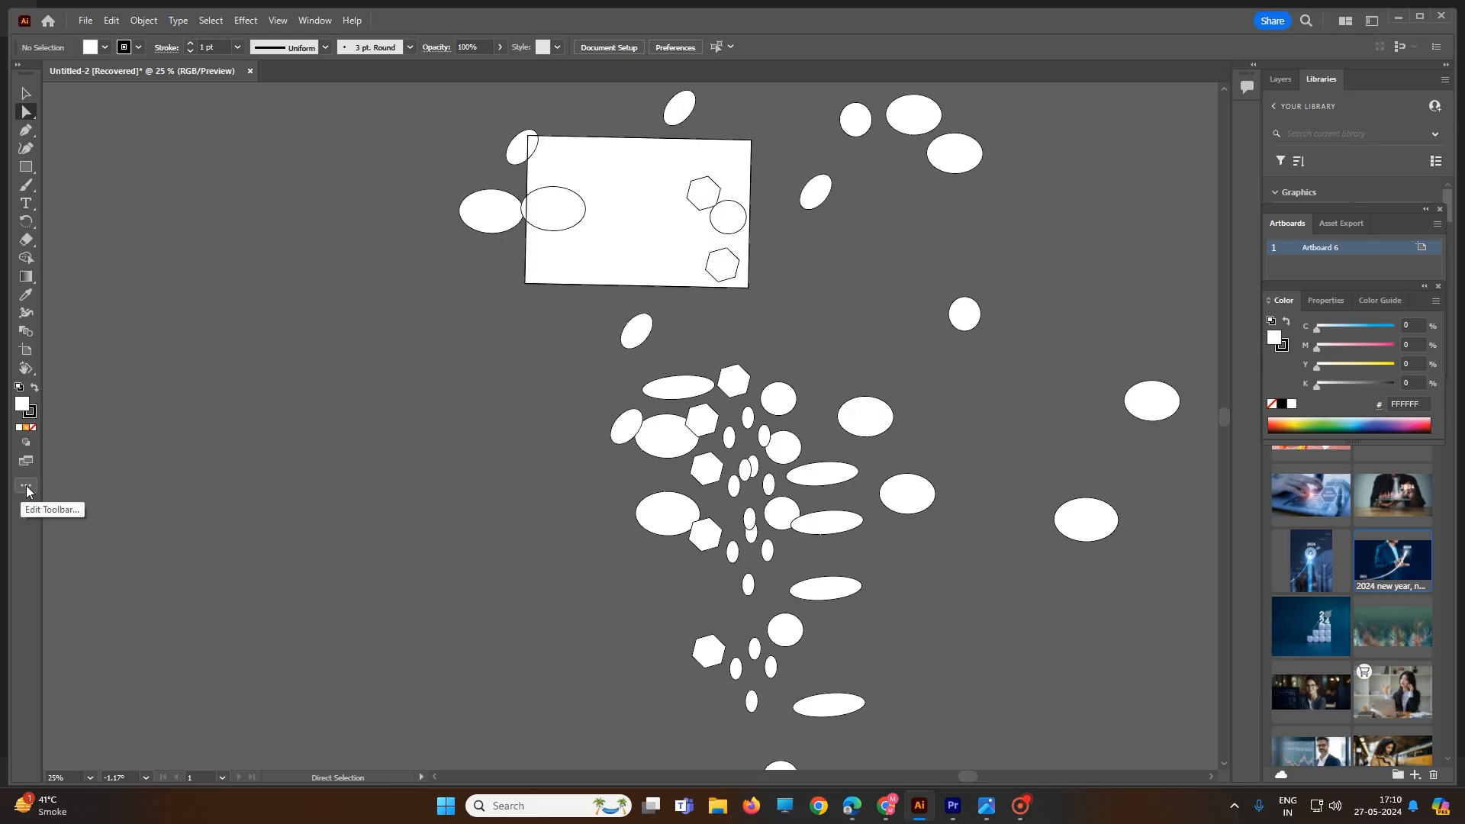
Edit the toolbar so it shows all tools in a two-column layout
click(26, 486)
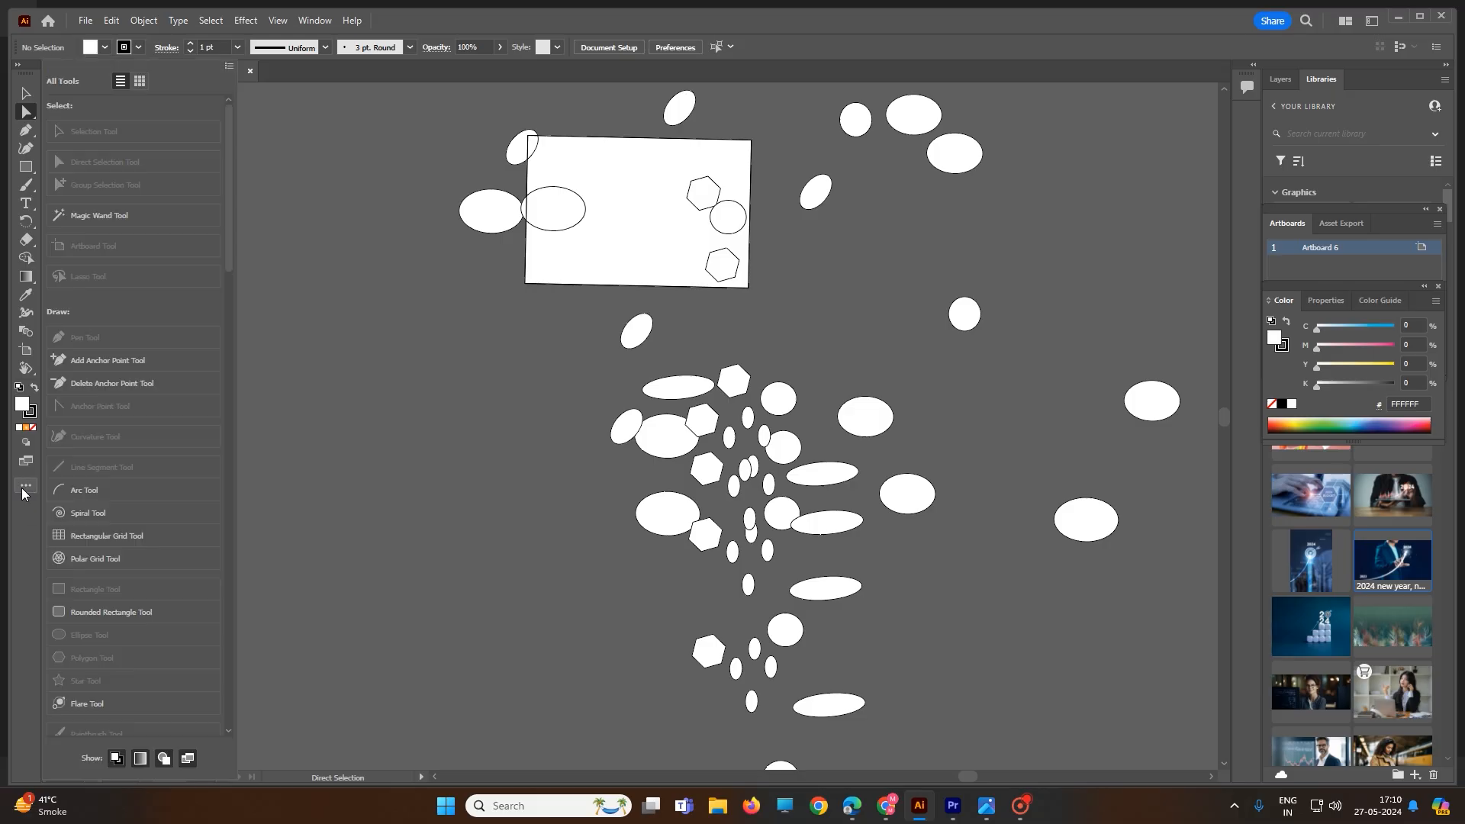
click(228, 67)
click(271, 95)
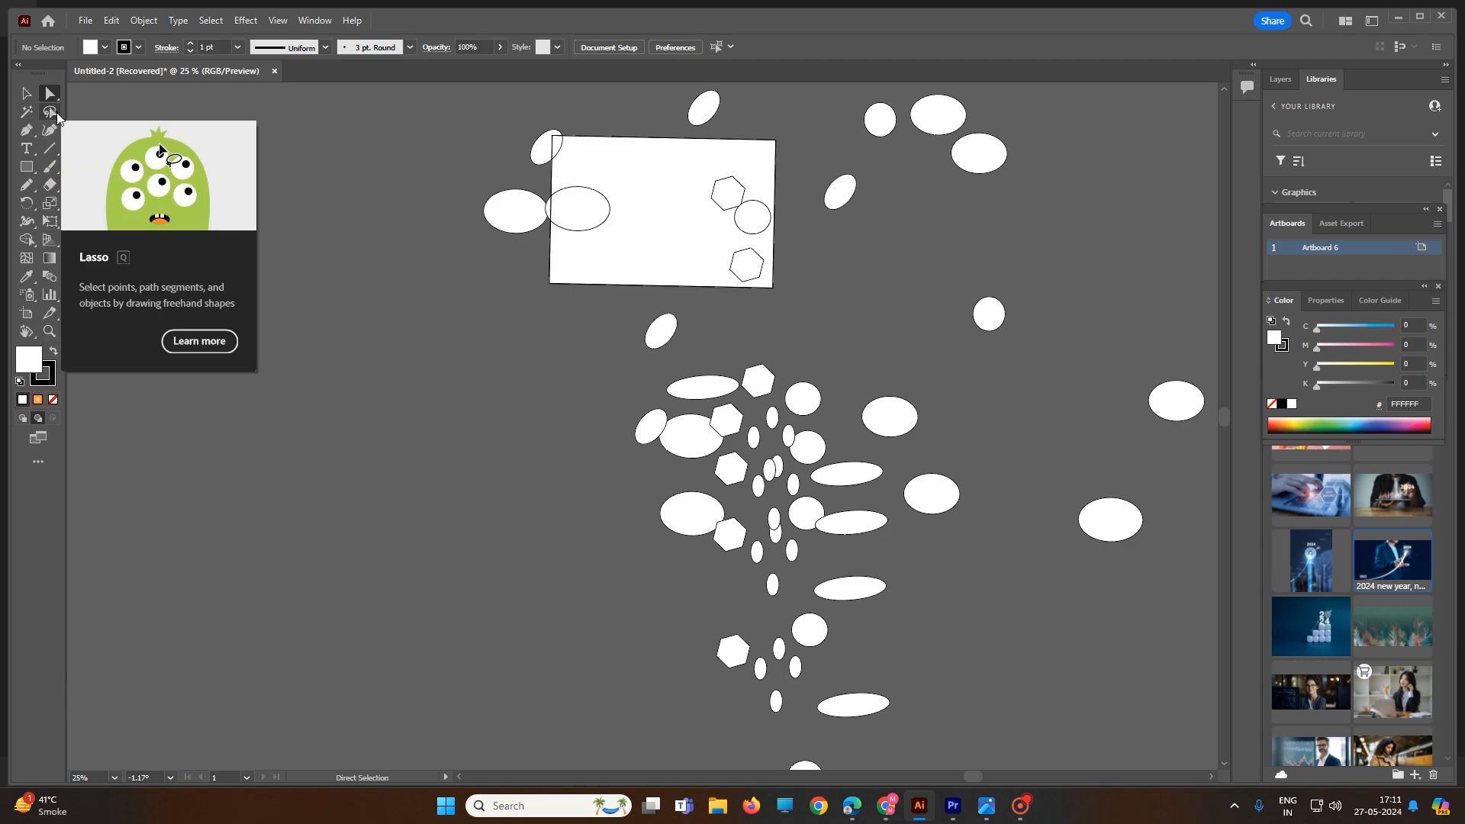
Open the Swatches panel beside the shapes and fill the hexagon above the cluster with RGB Magenta
scroll(639, 278, up, 1)
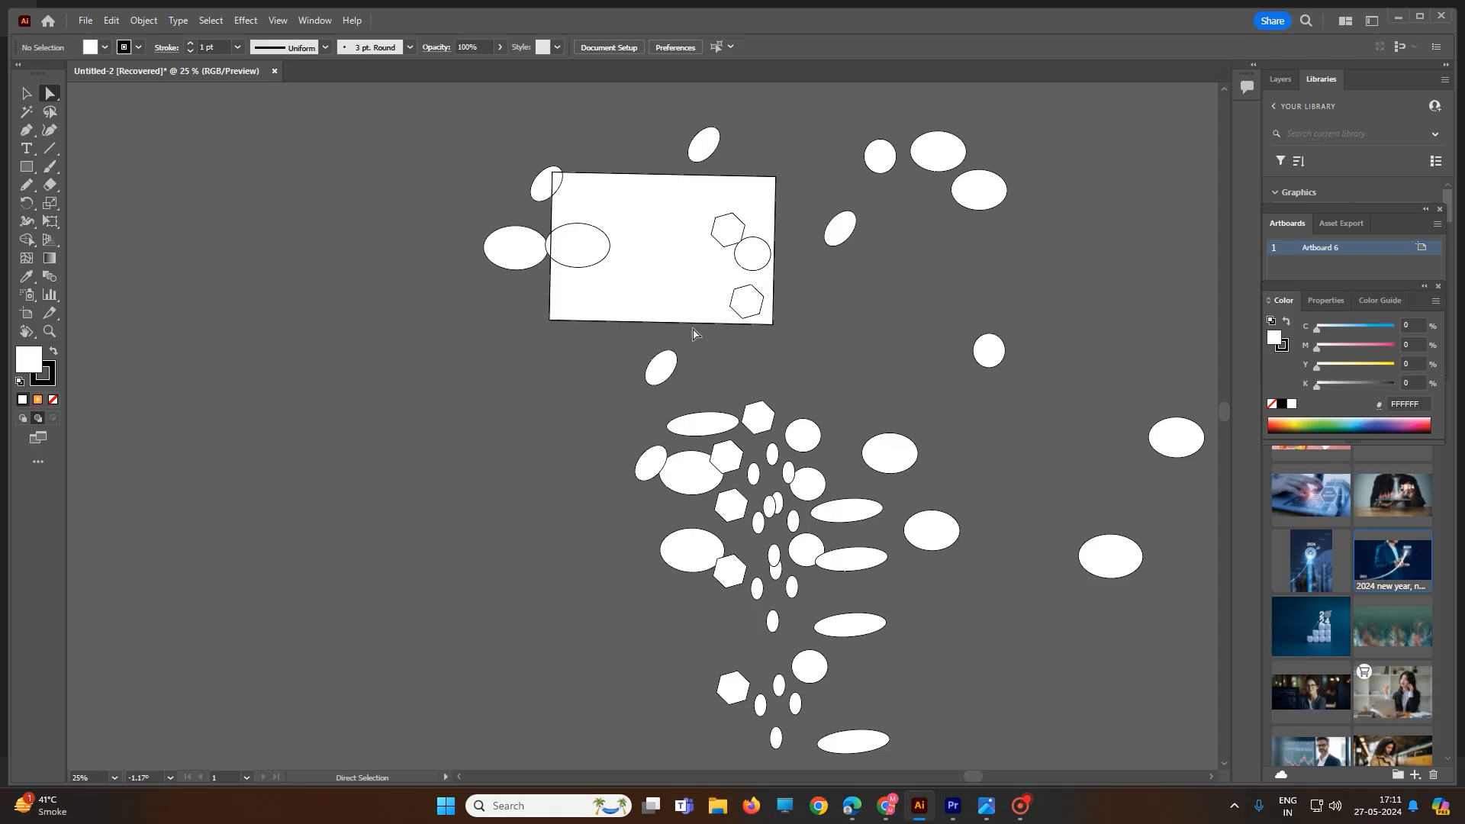
click(760, 434)
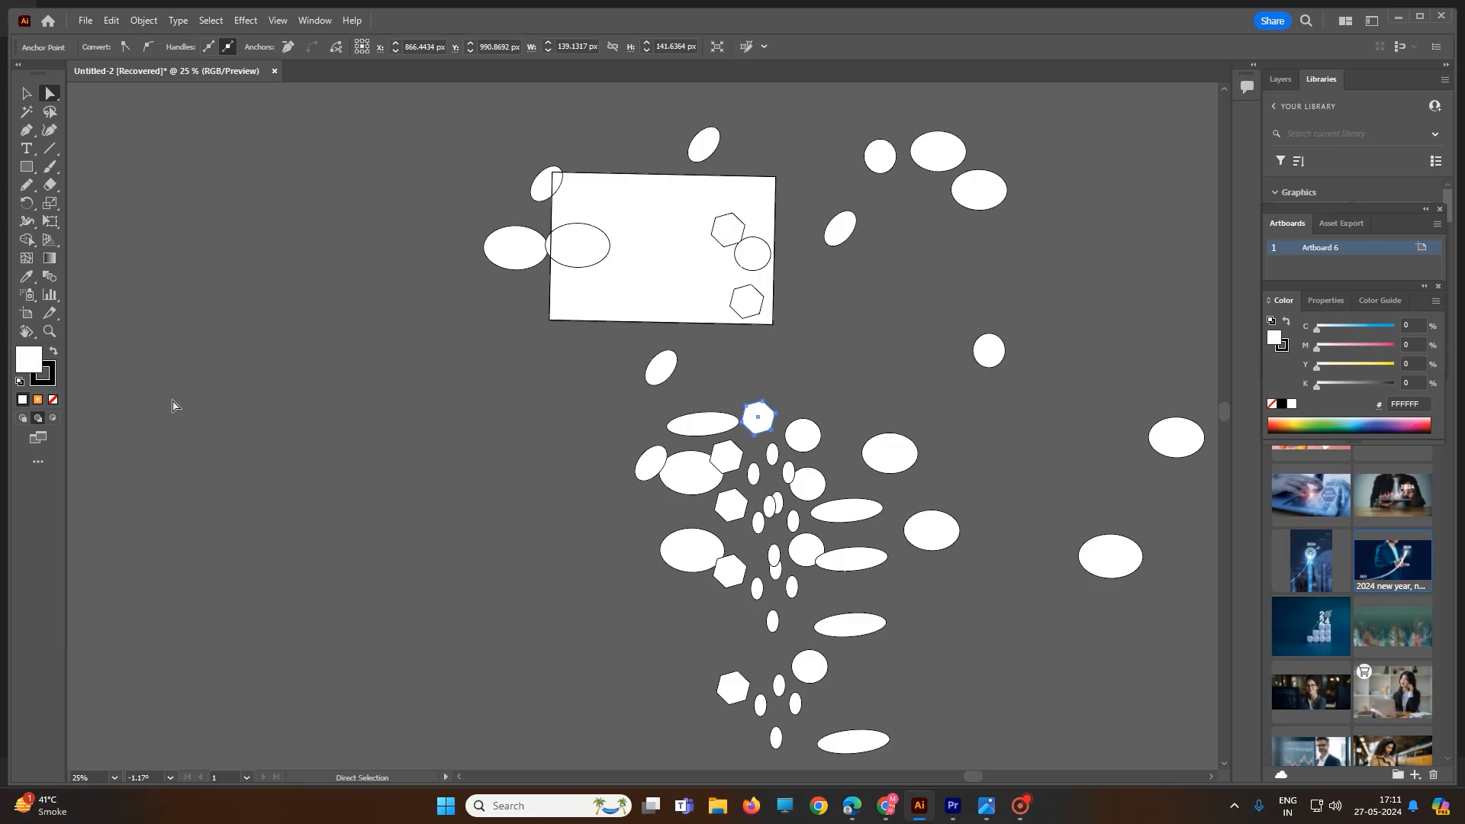
click(313, 21)
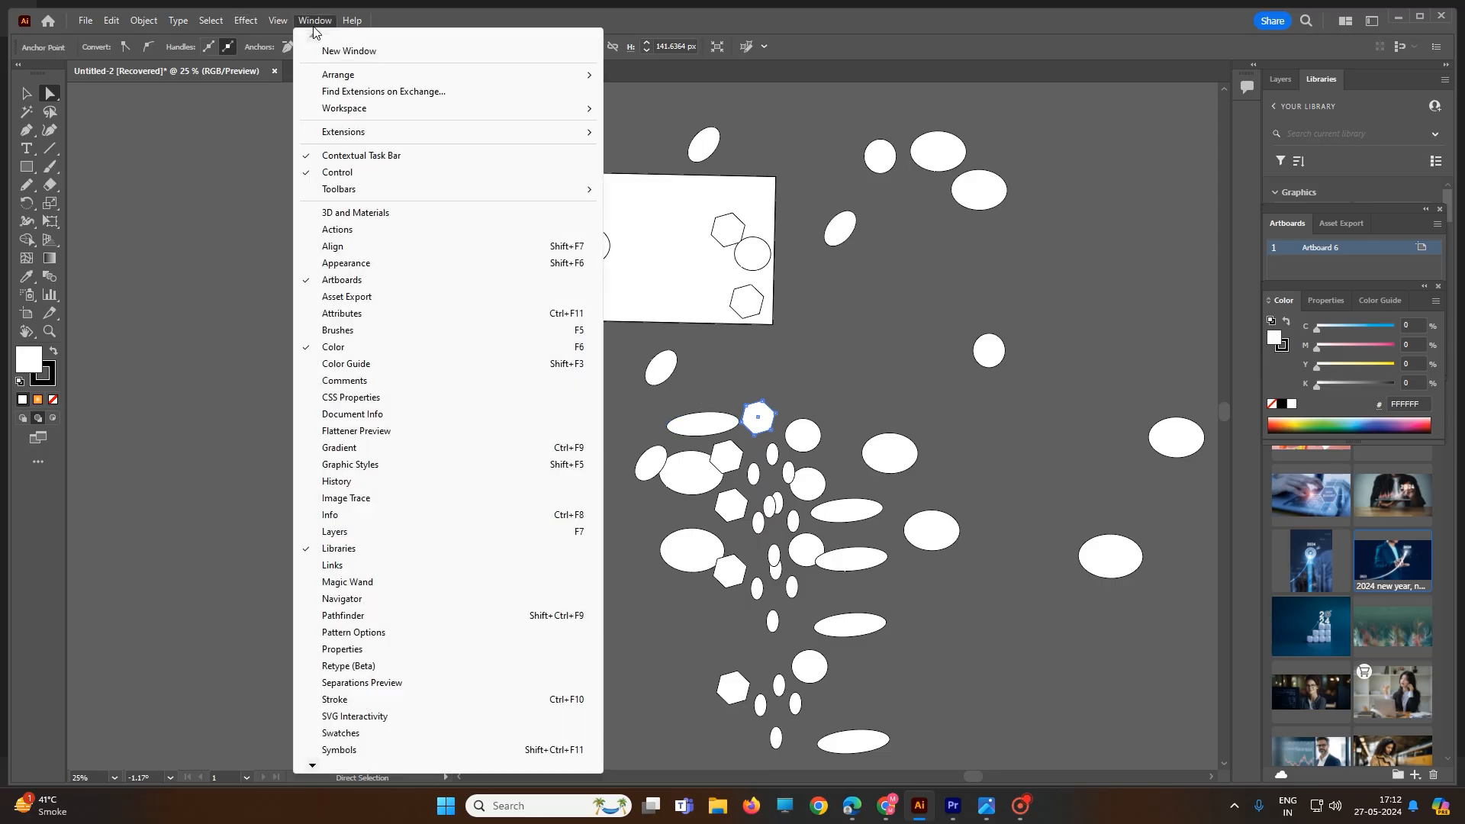
click(366, 734)
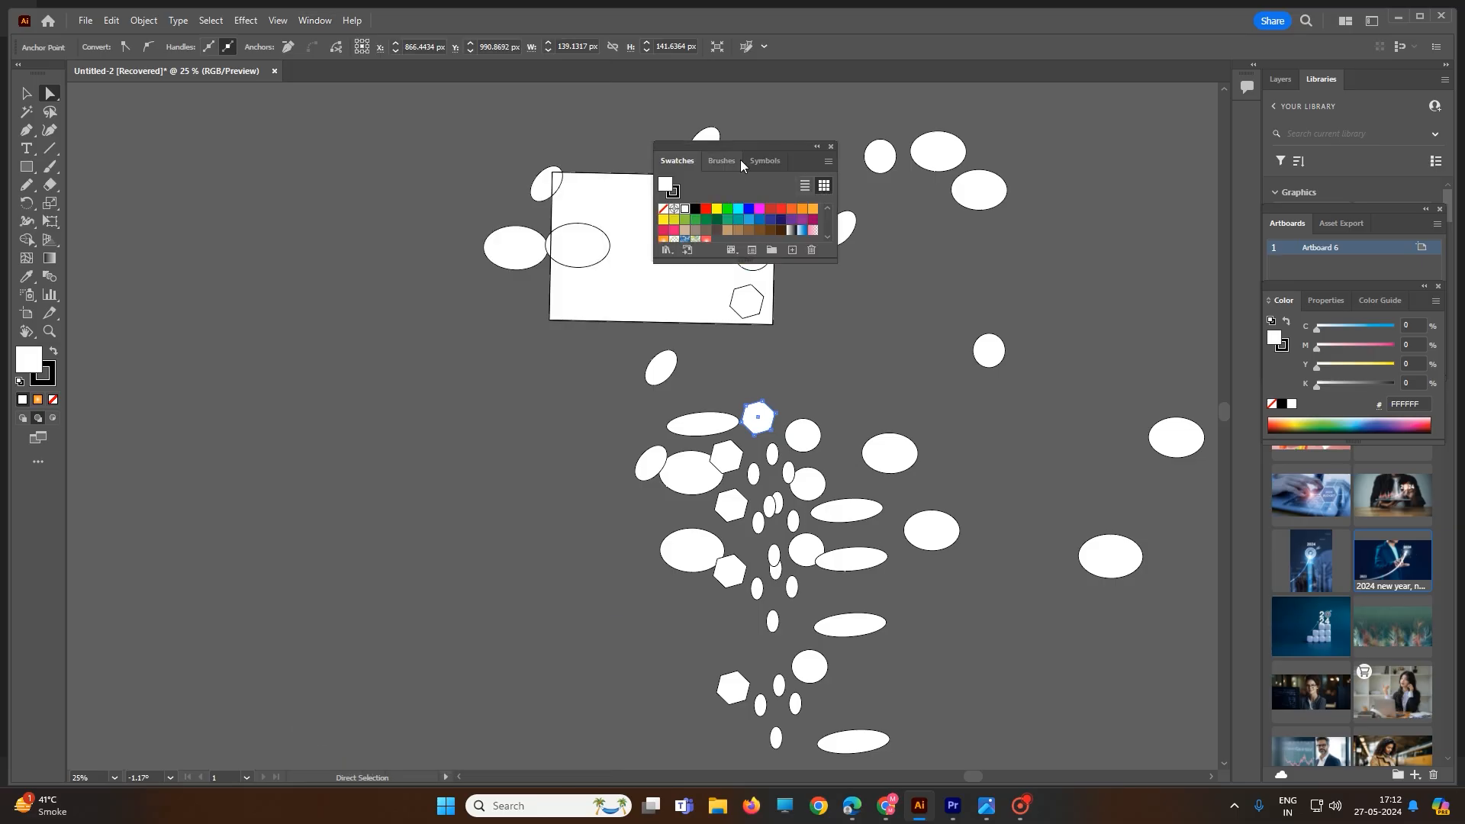
drag(740, 148, 1079, 209)
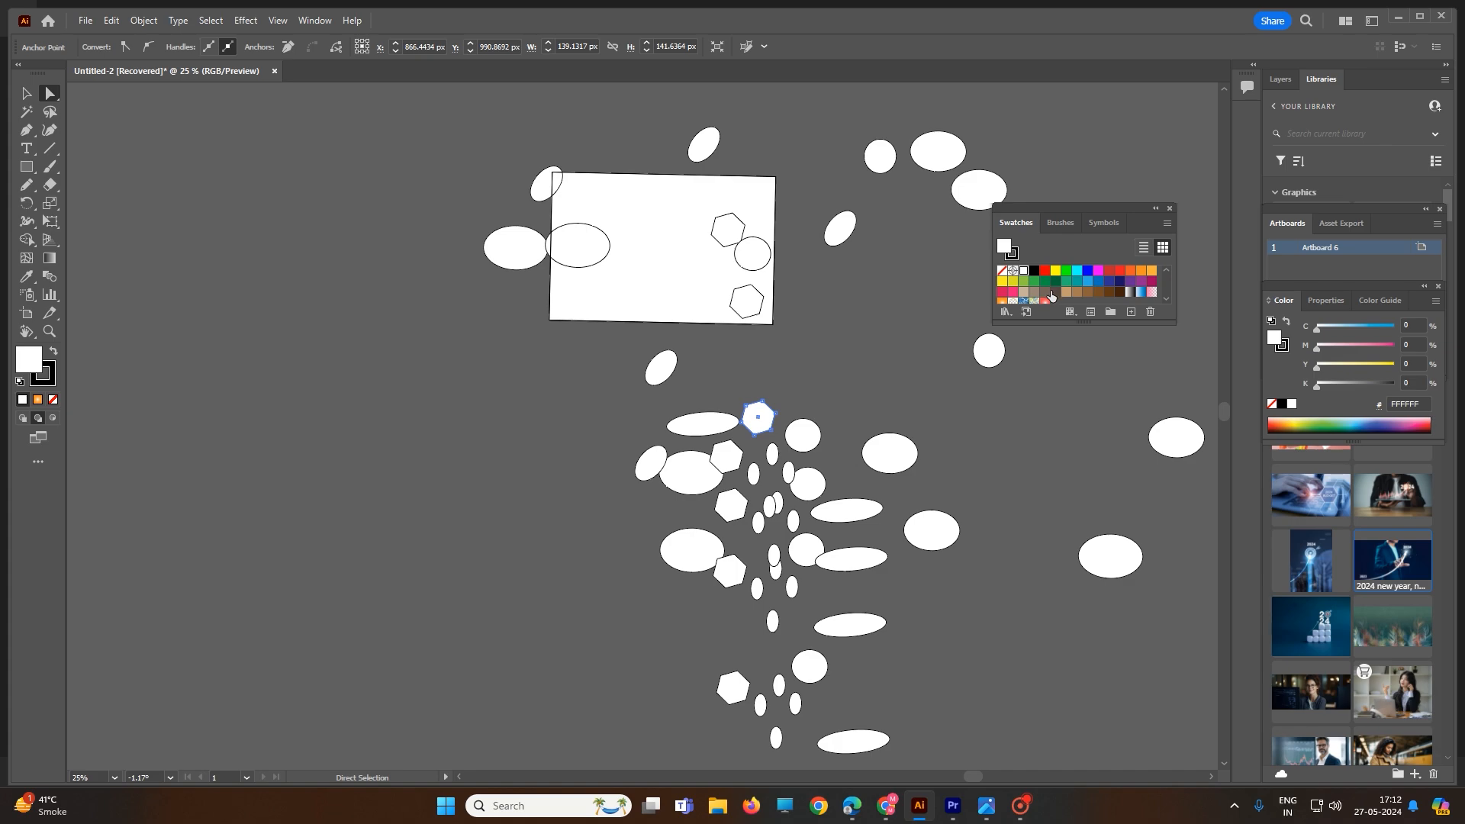
click(1097, 271)
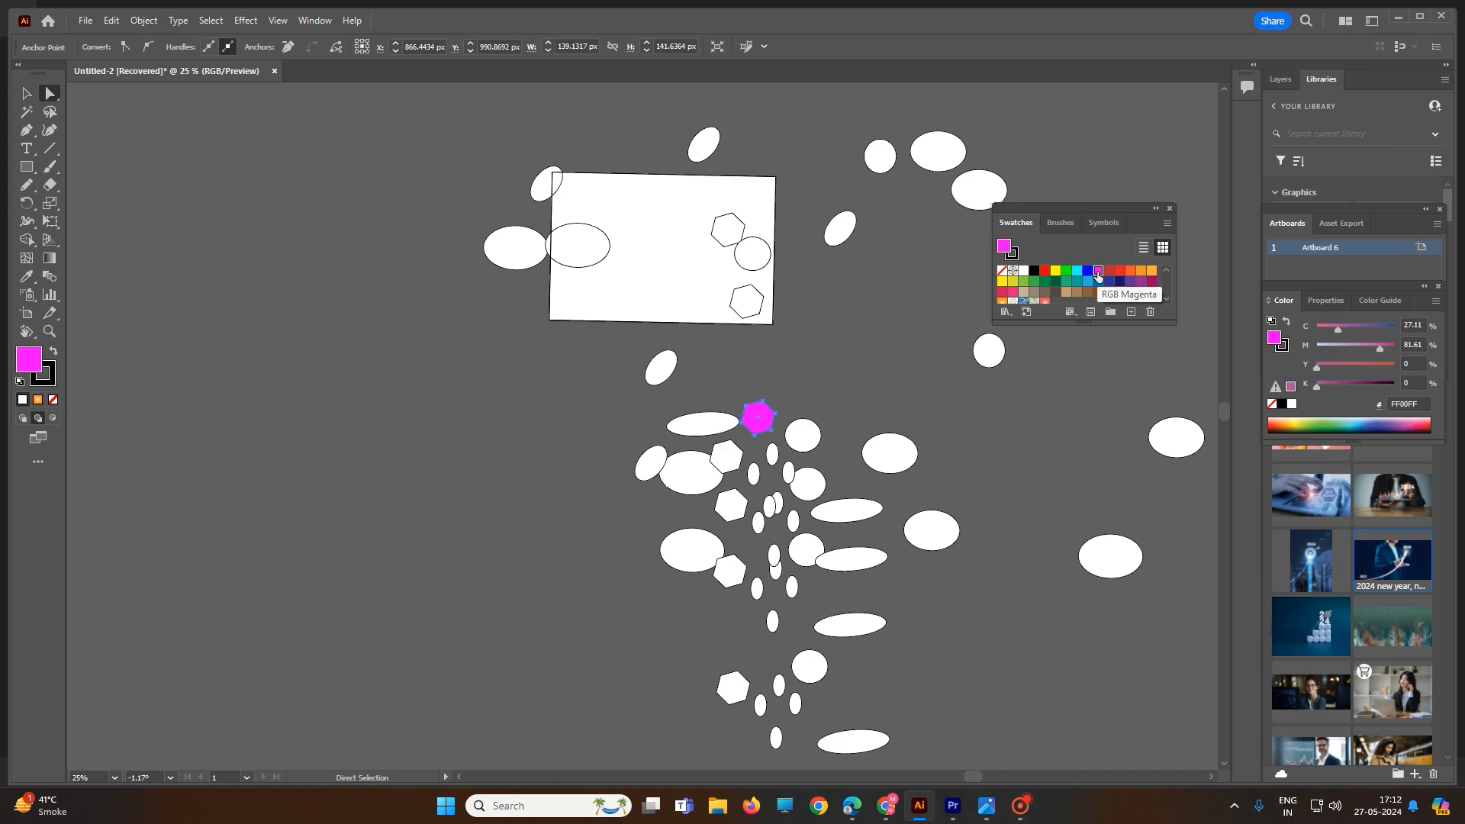
Fill the circle below it with magenta and the two long ellipses to its right with teal
click(820, 484)
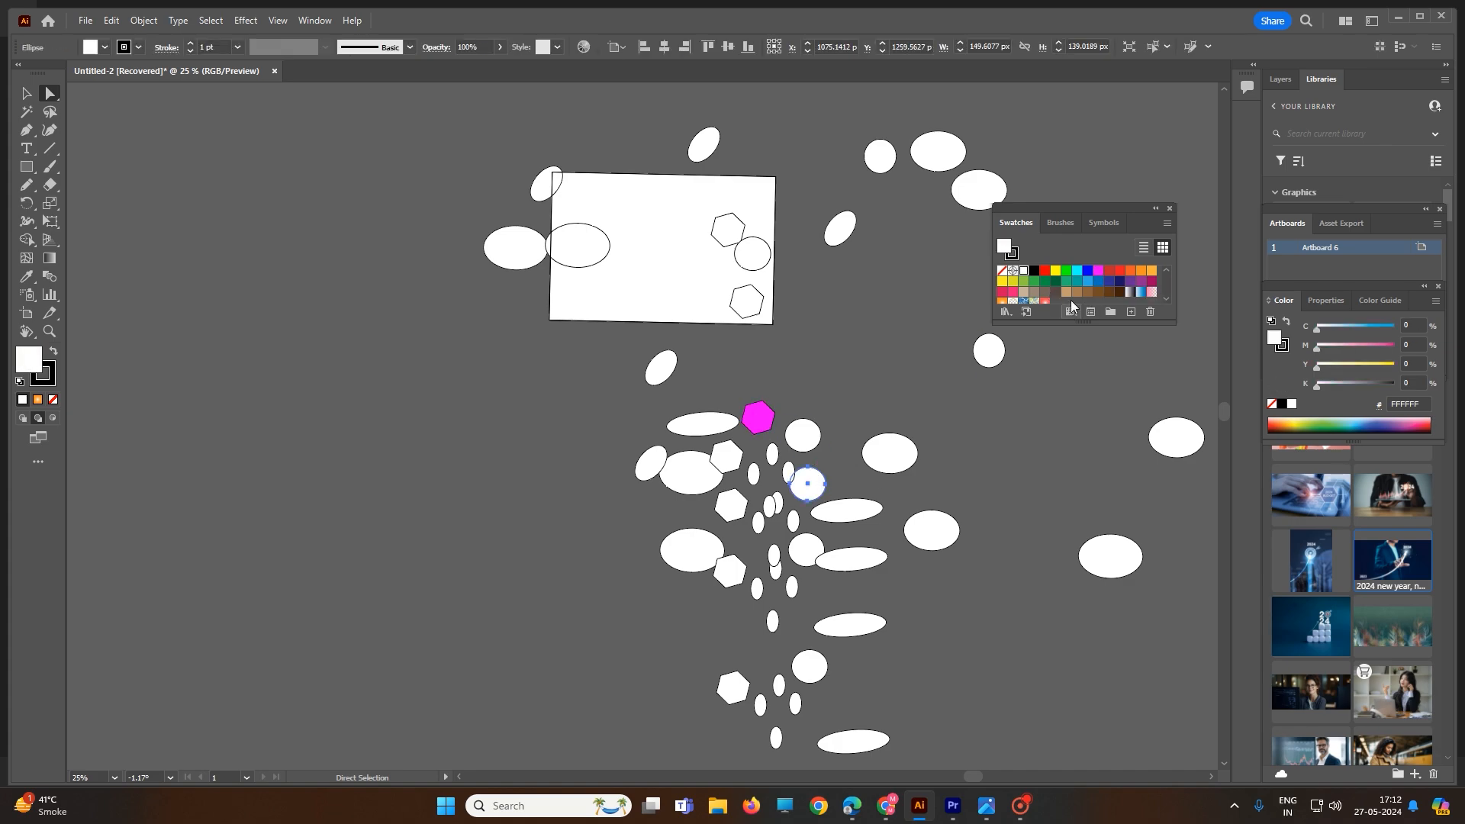
click(1097, 272)
click(868, 515)
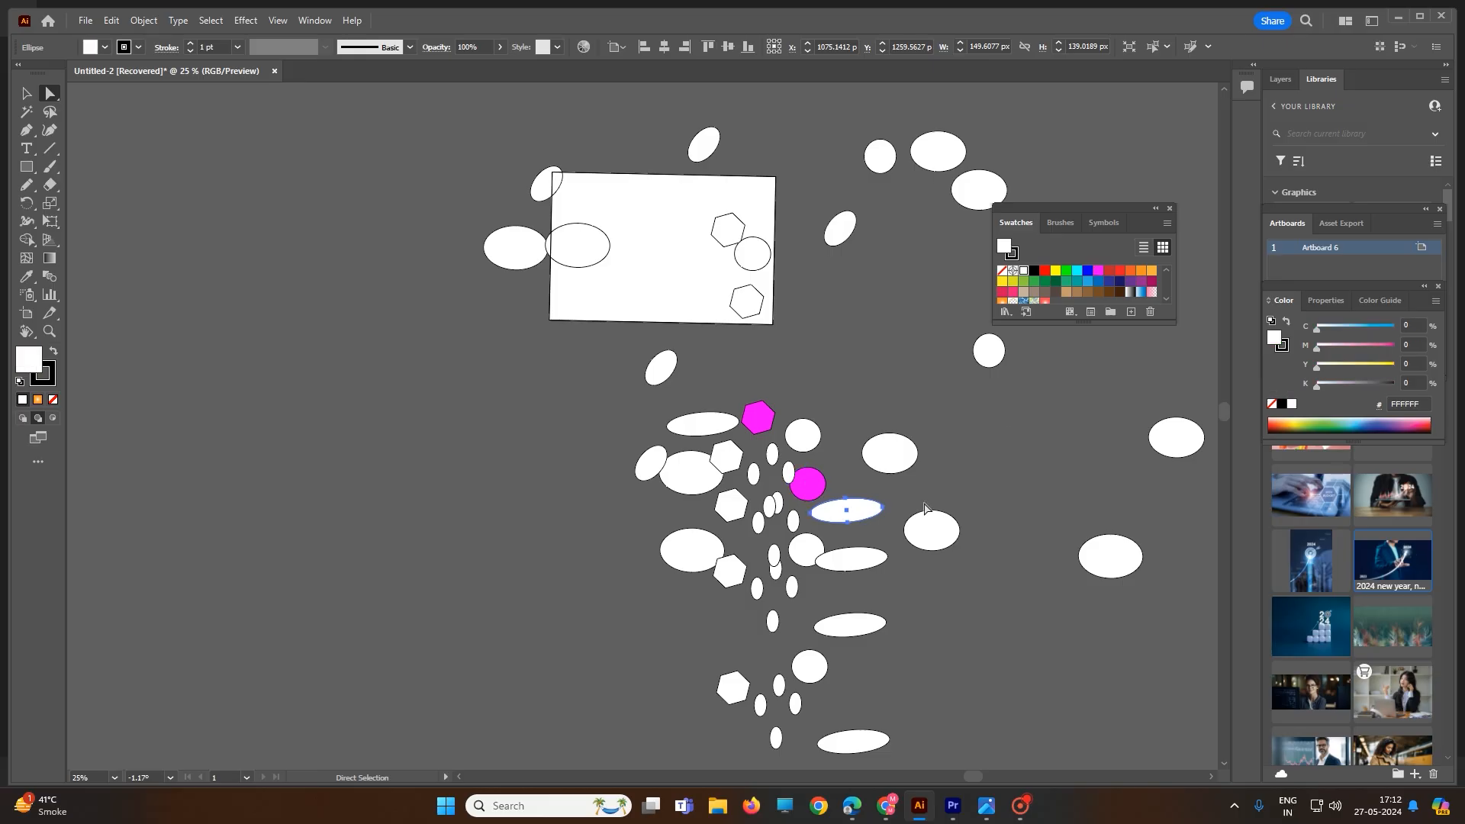
click(1076, 280)
click(860, 568)
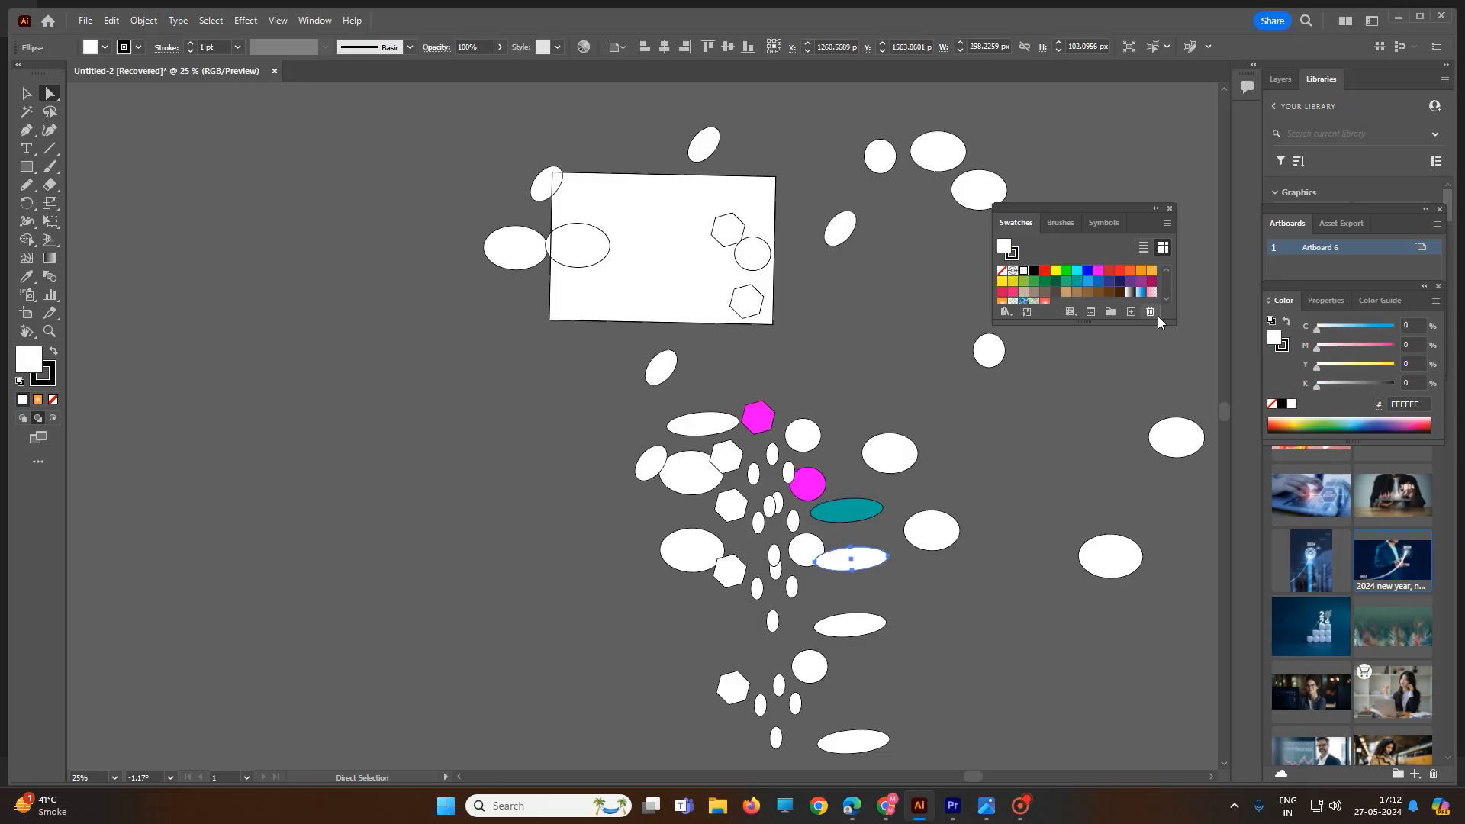
click(1081, 285)
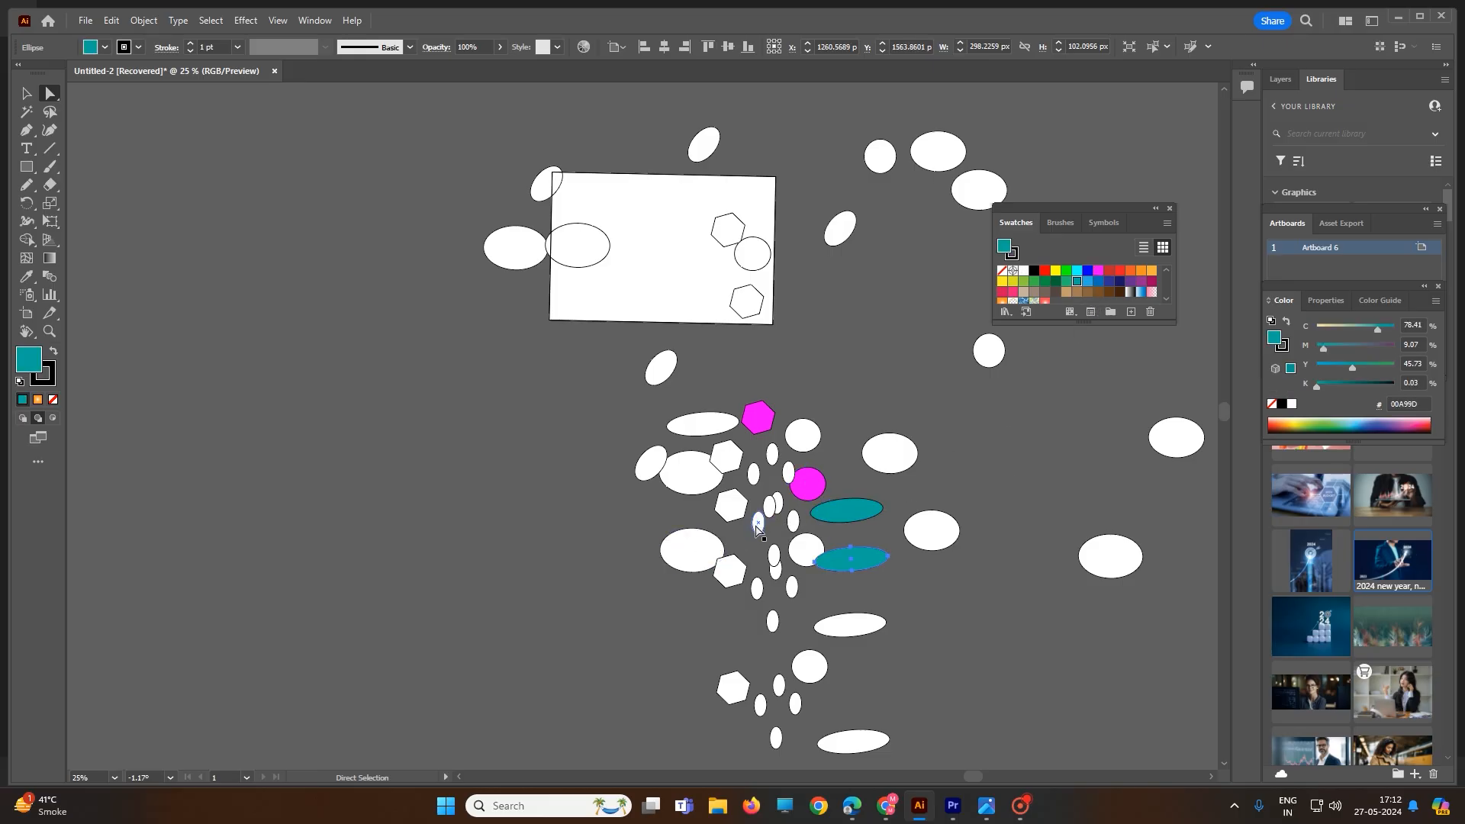
Fill the small centre ellipse with dark blue, and the nearby hexagon and top long ellipse with maroon
click(757, 522)
click(1109, 281)
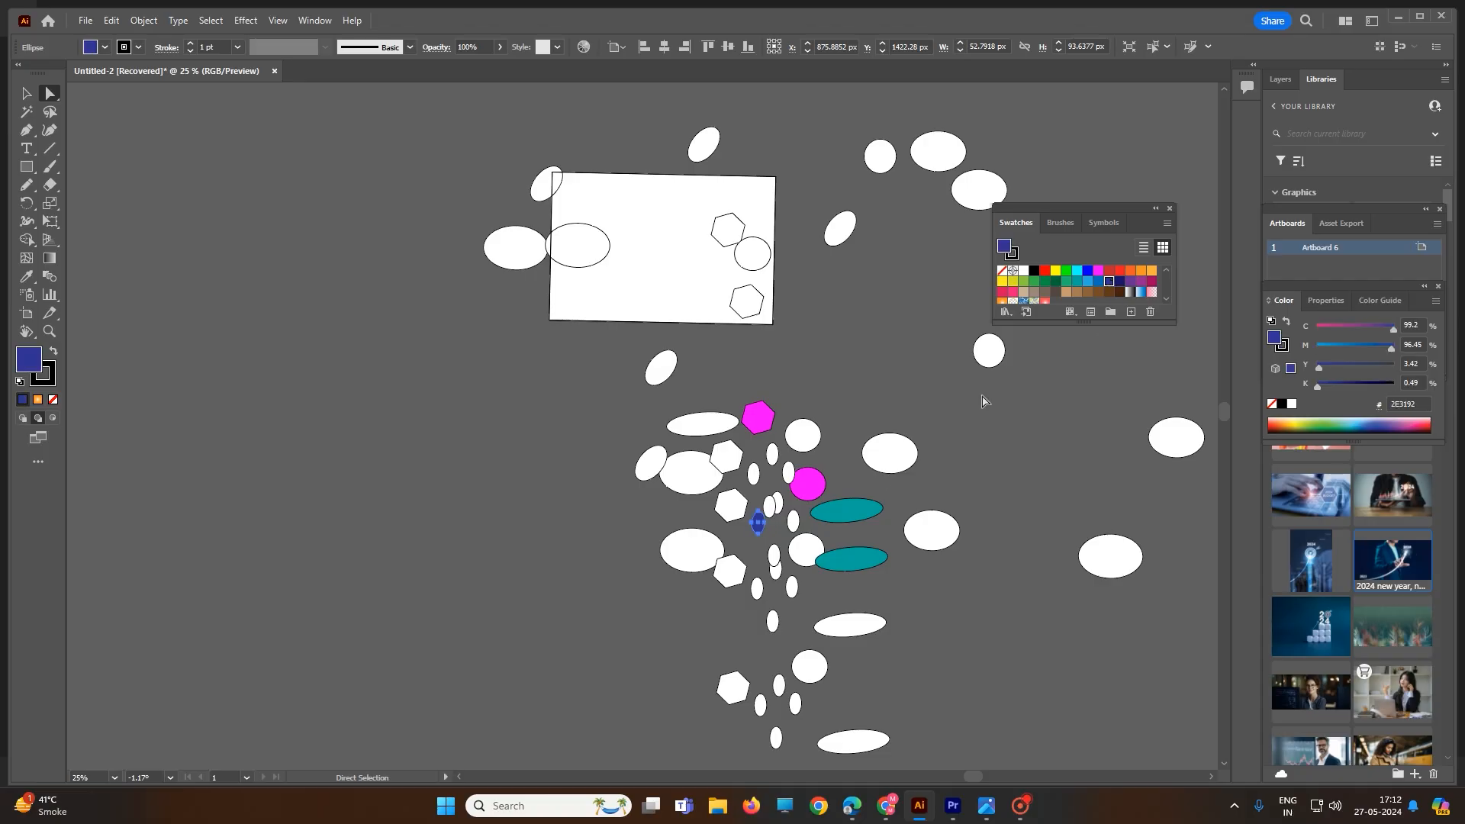
click(726, 506)
click(1152, 280)
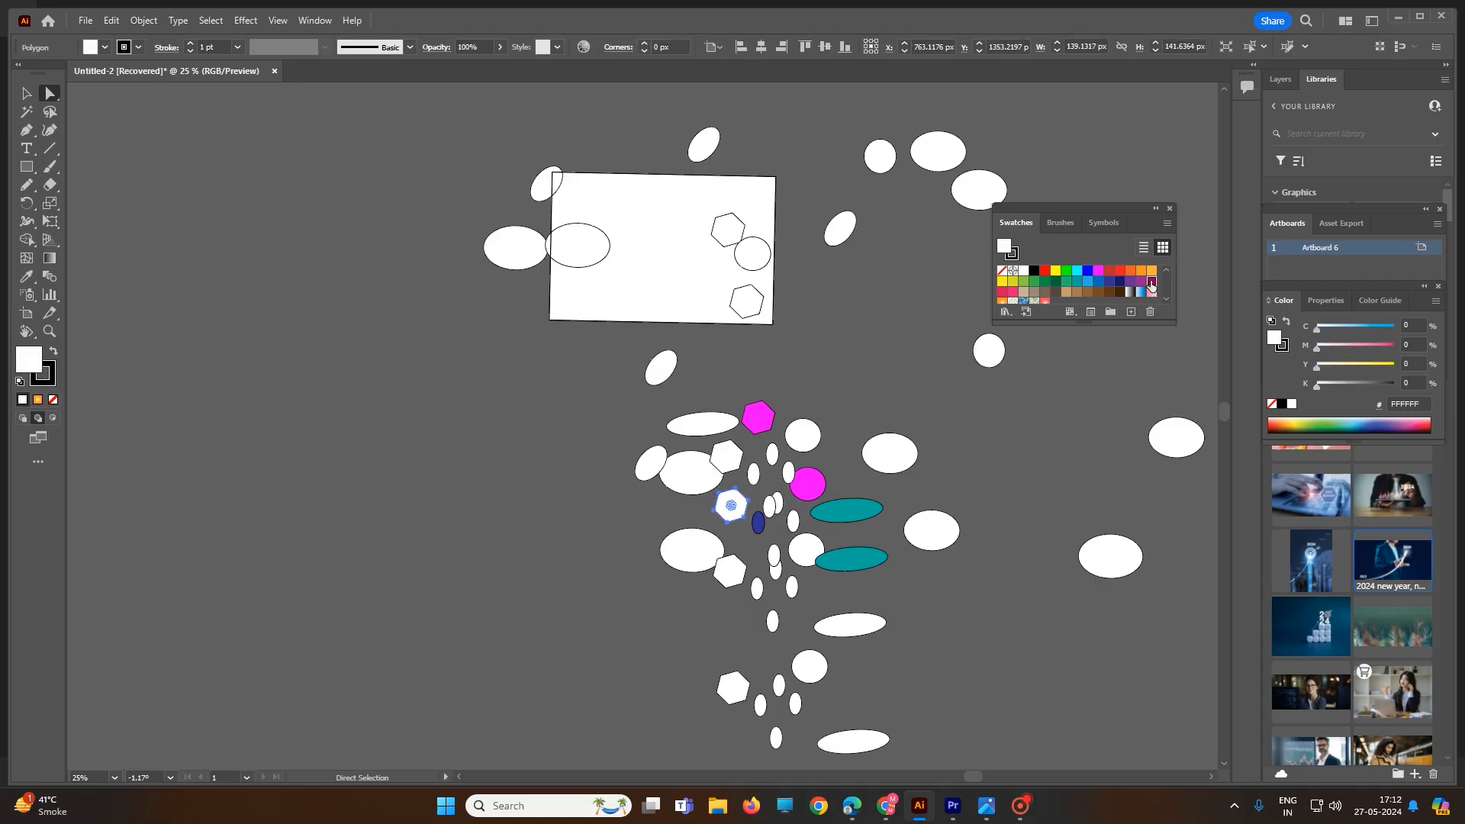
click(706, 430)
click(1152, 281)
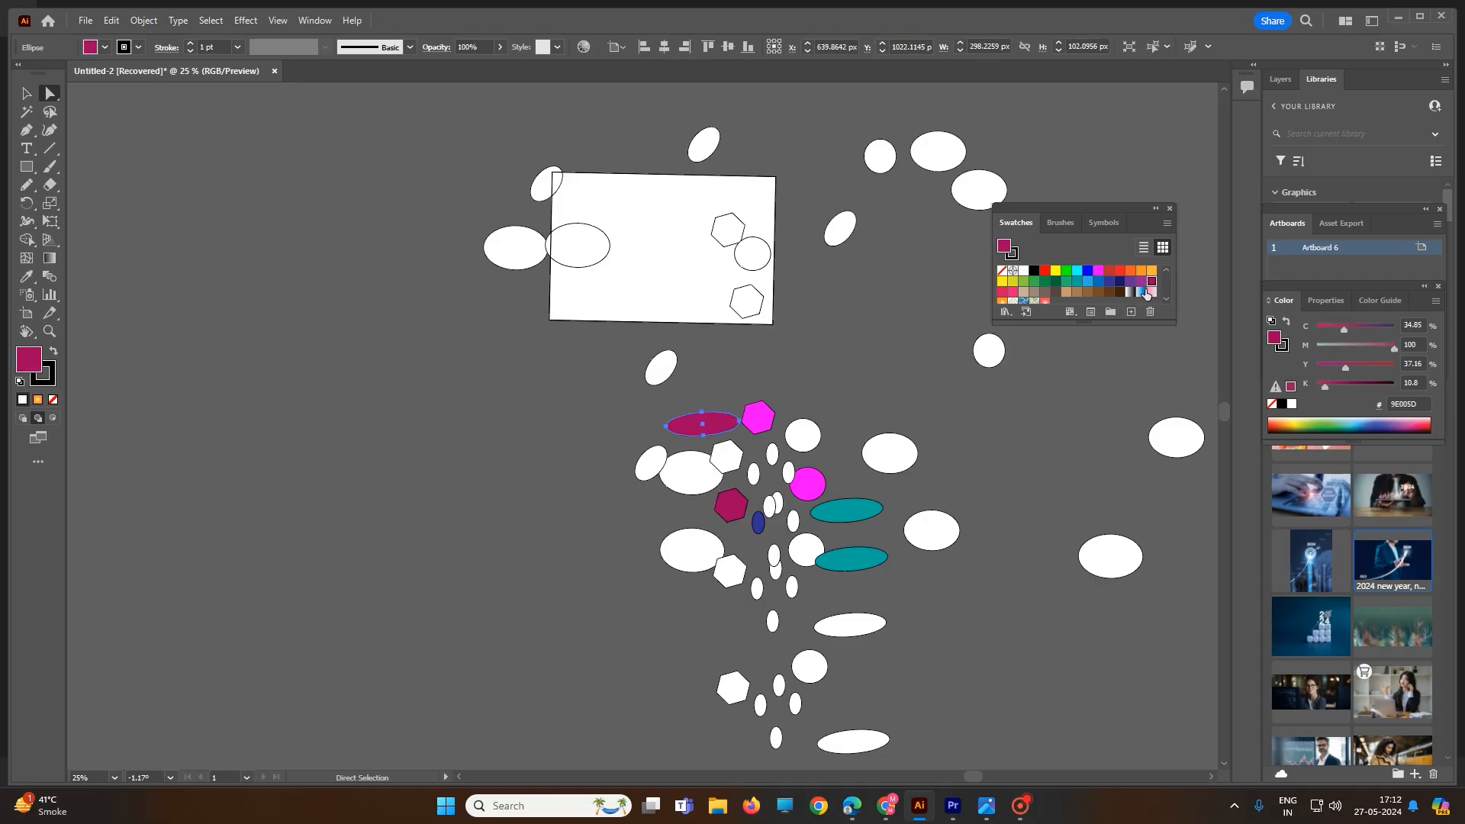
Fill the left cluster ellipses with orange and purple, and the ellipse on the artboard with blue
click(690, 473)
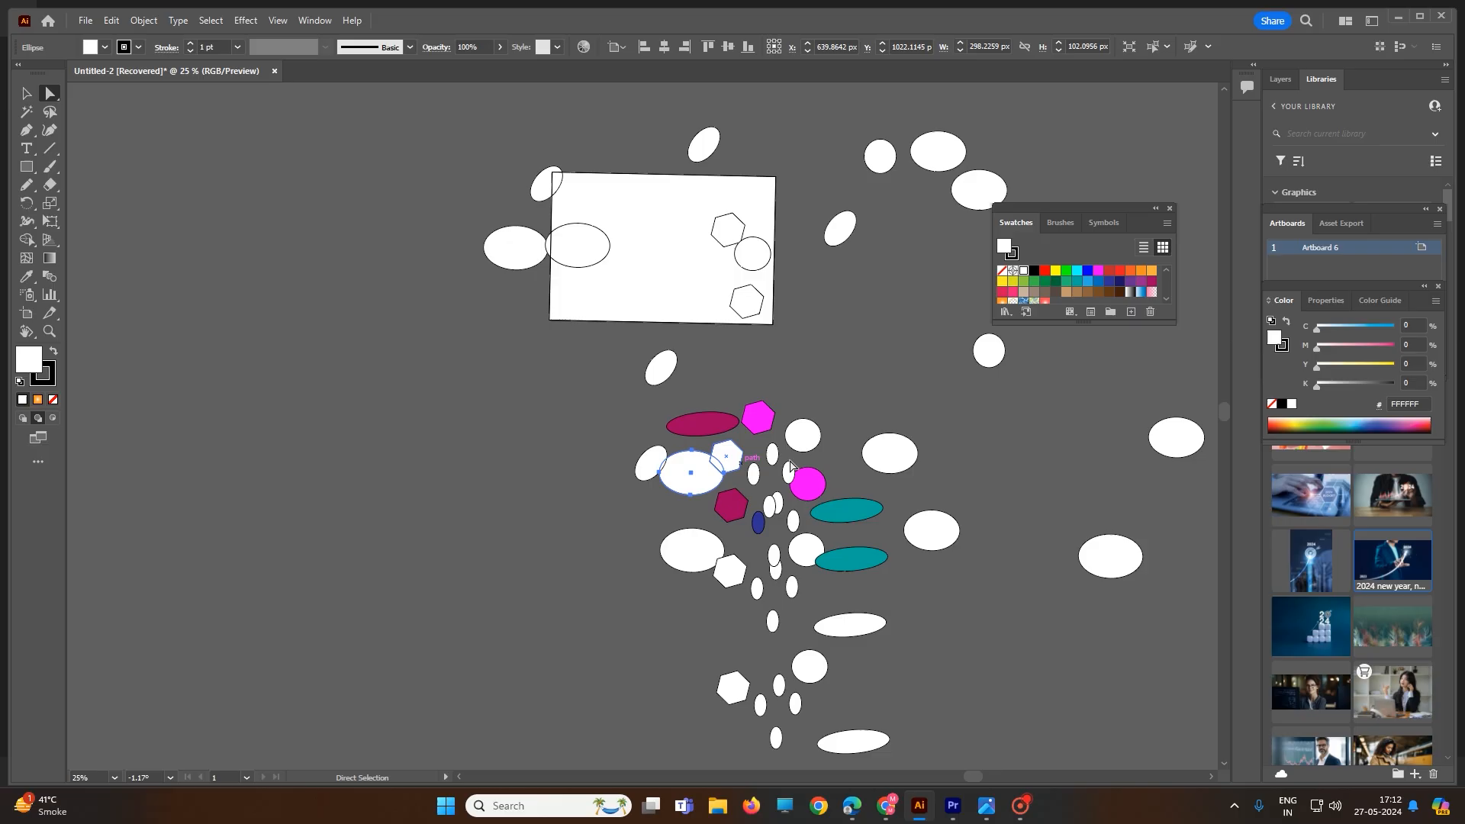
click(1141, 270)
click(691, 549)
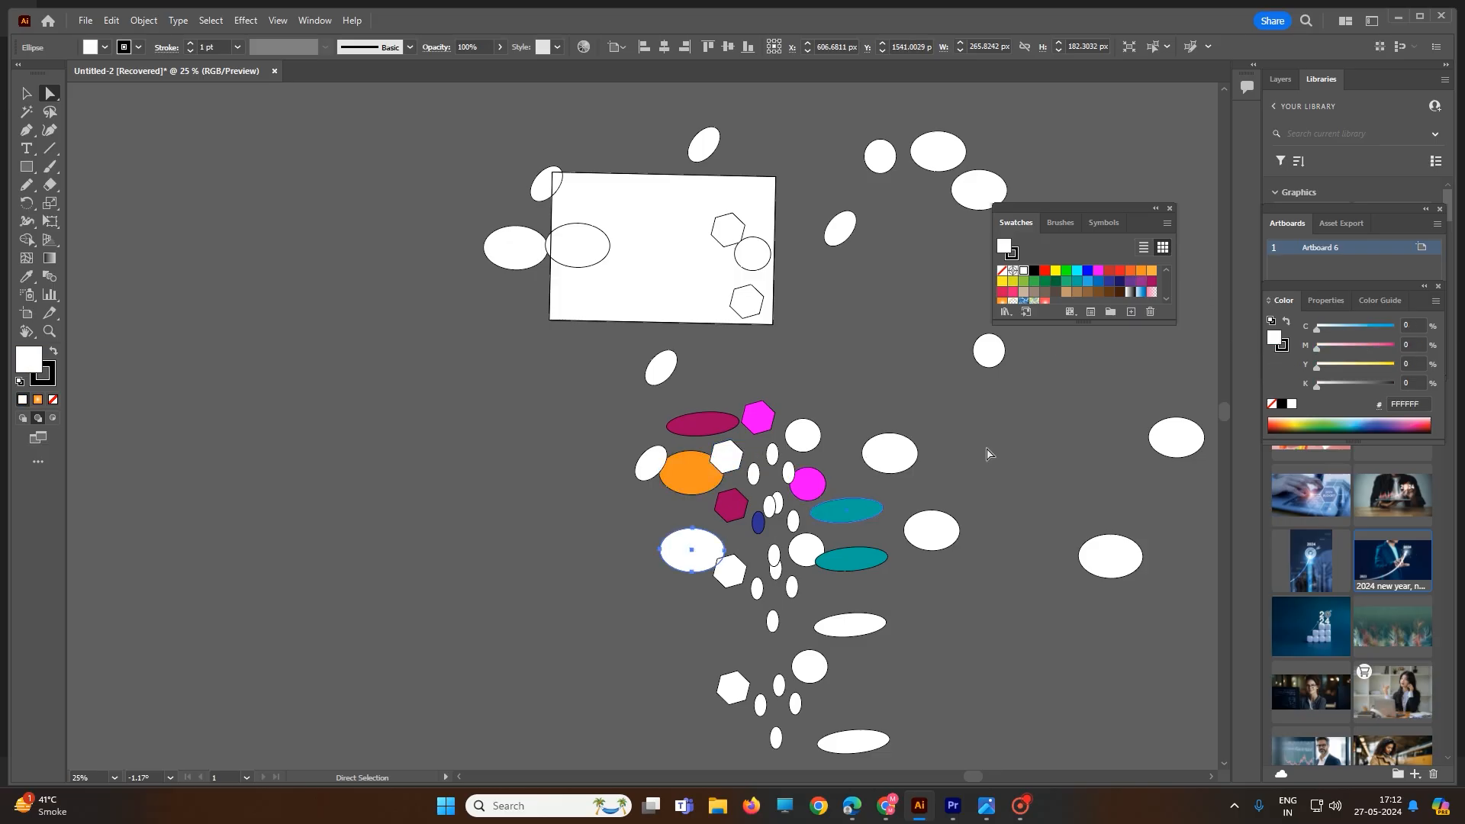
click(1141, 283)
click(596, 249)
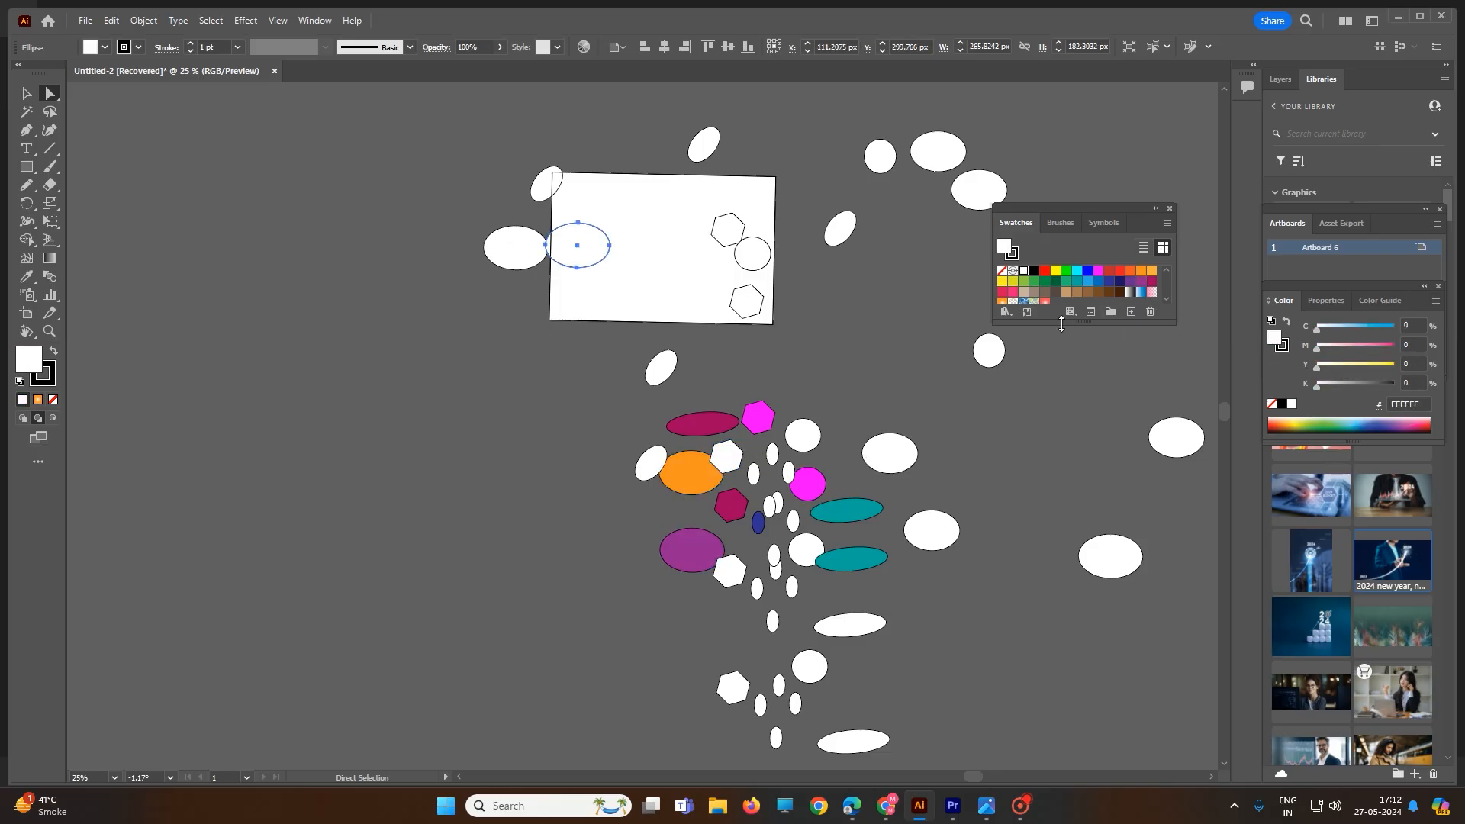
click(1095, 284)
Fill the artboard circle with cyan, the artboard hexagon with light blue, and the ellipse below with orange
click(753, 264)
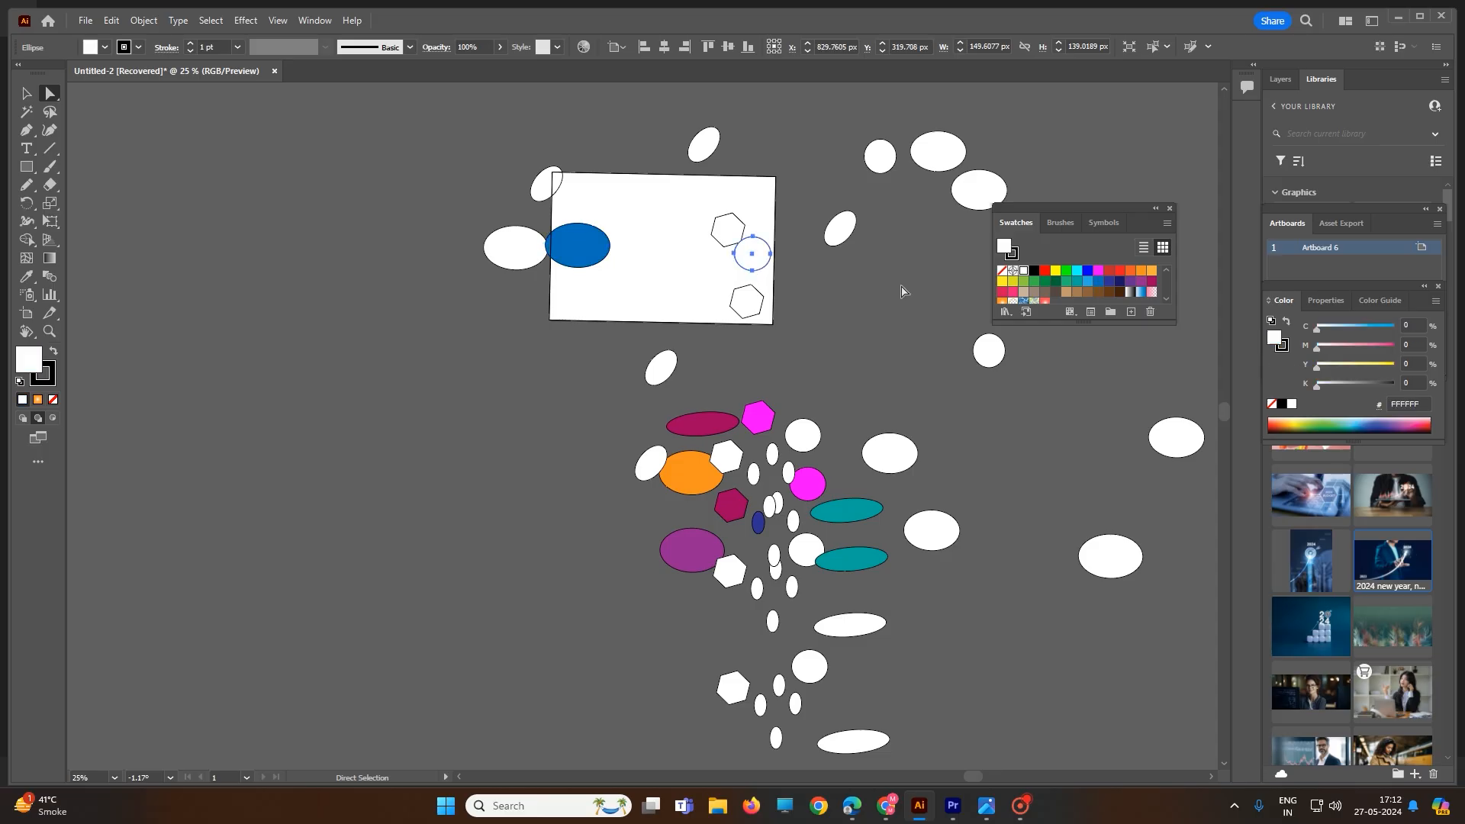
click(1078, 272)
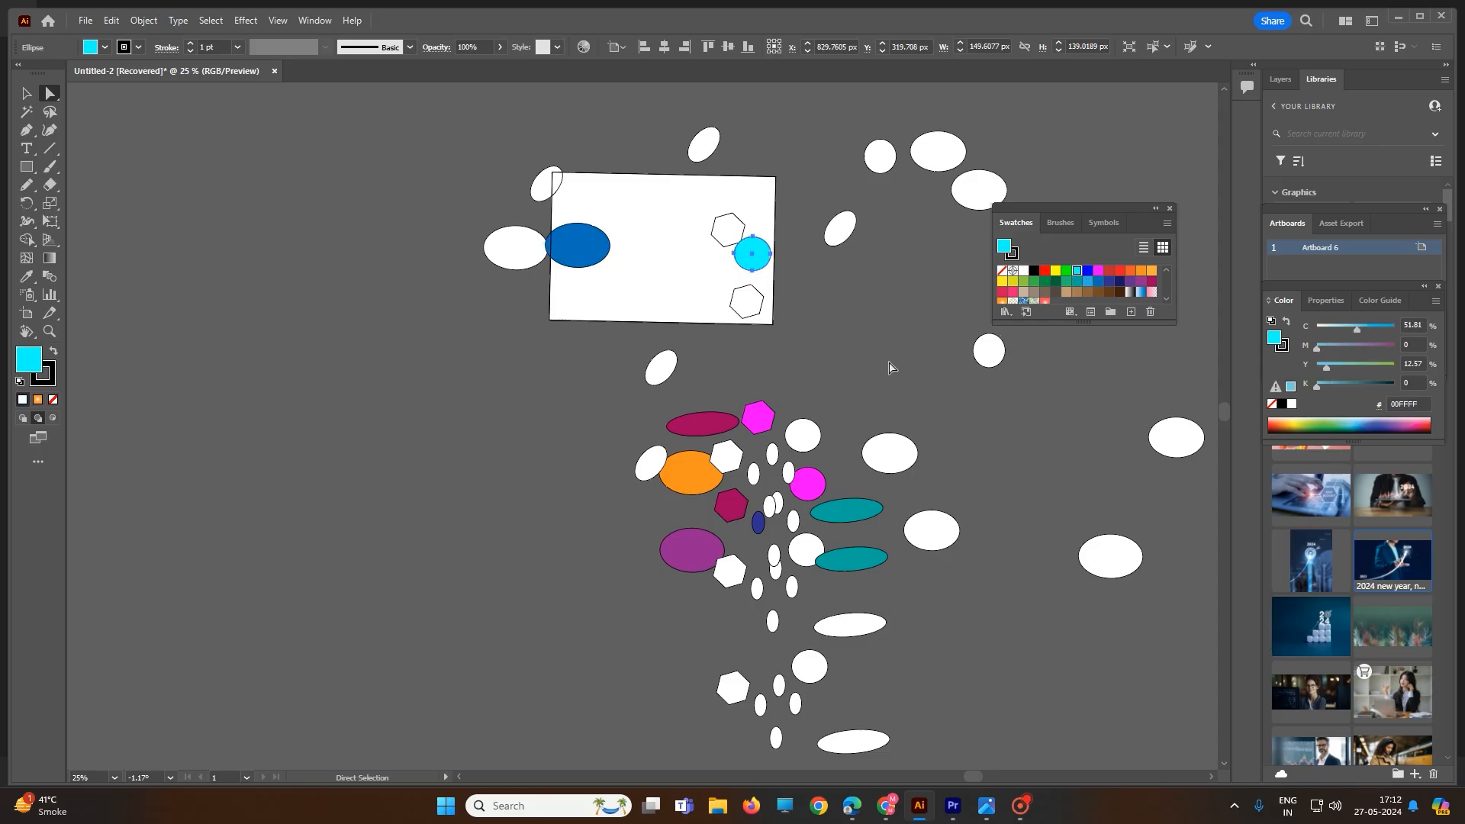
click(762, 313)
click(1087, 280)
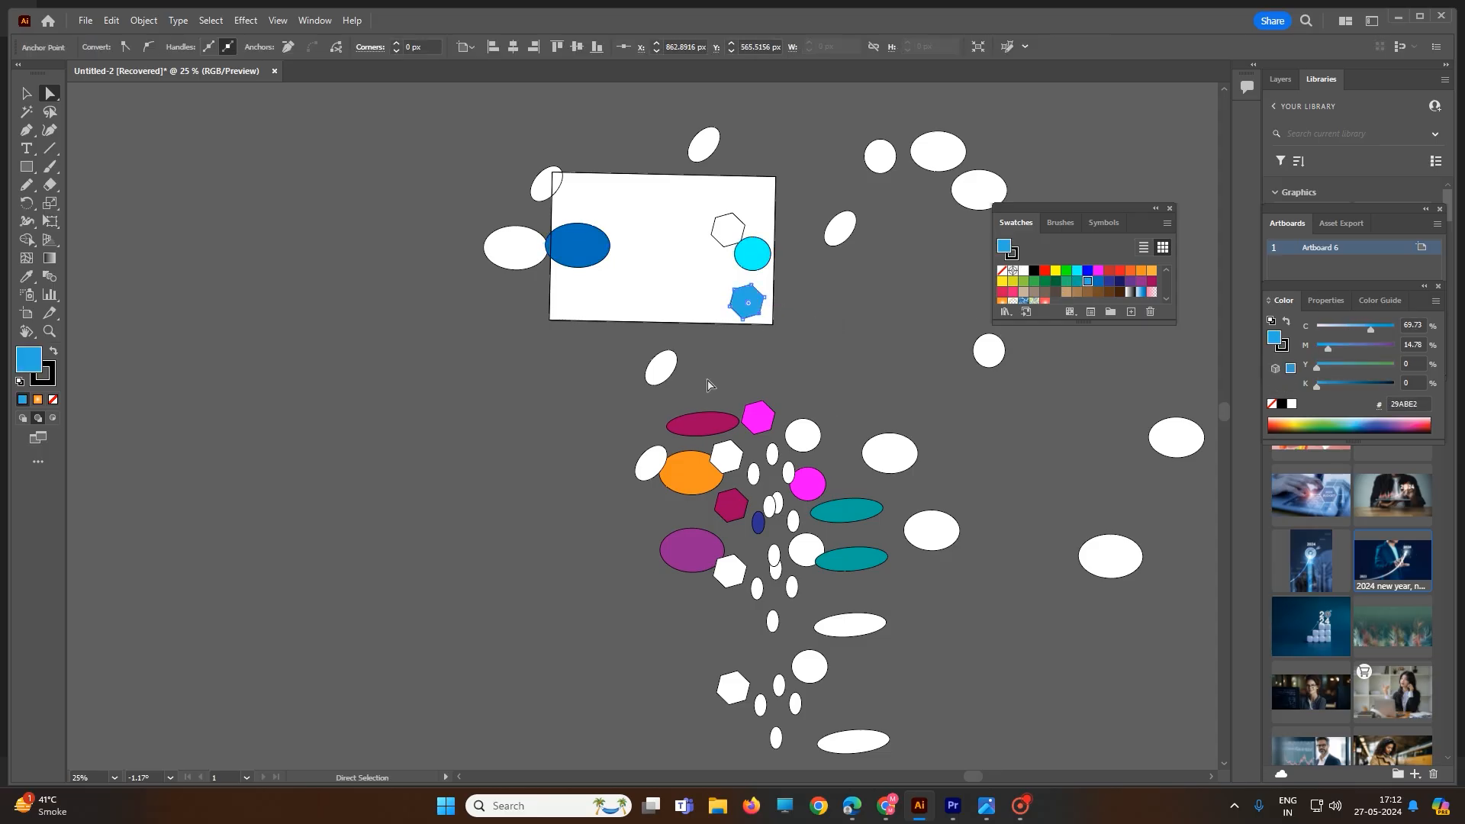
click(672, 369)
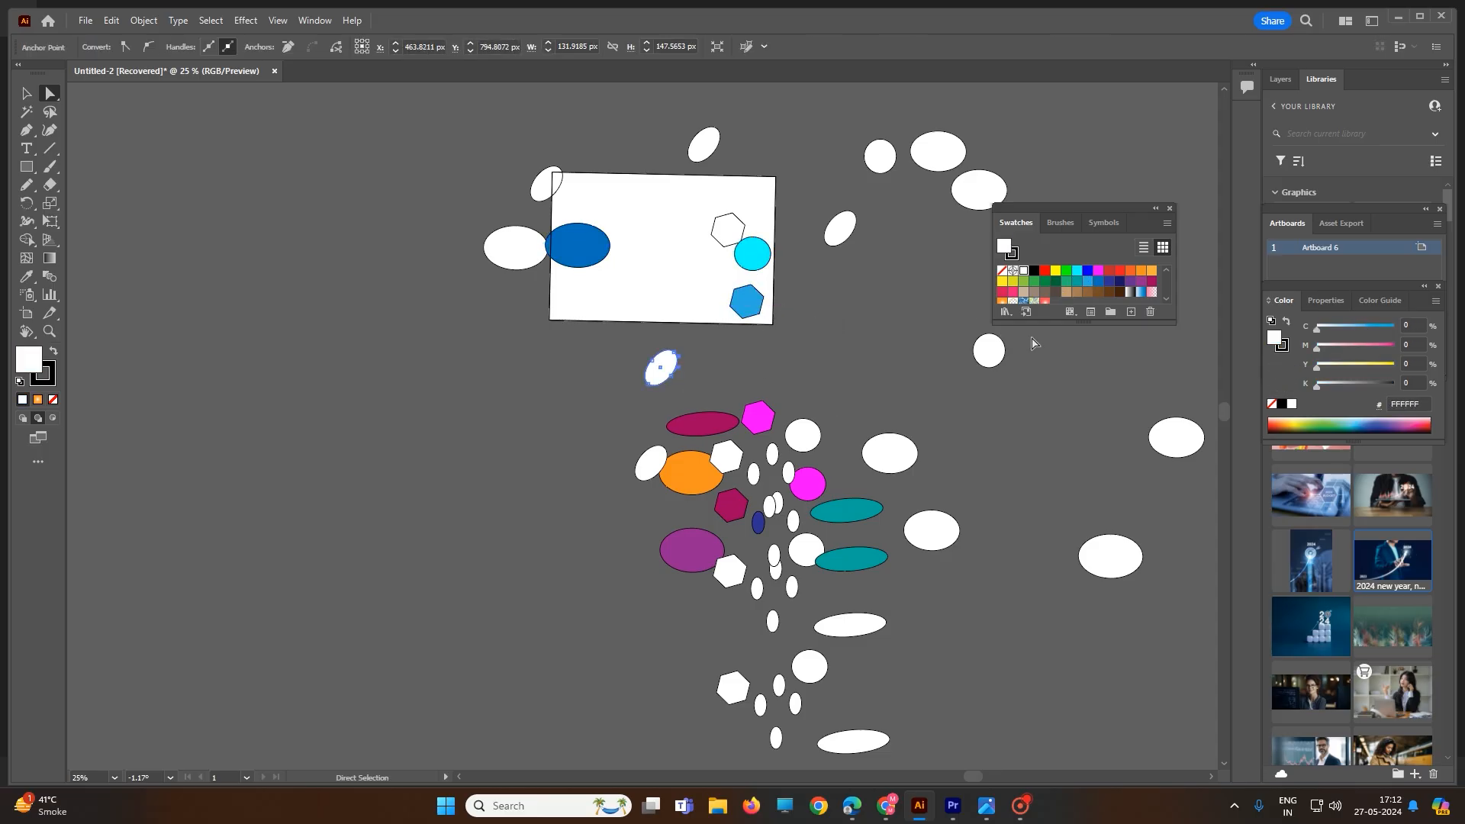
click(1140, 271)
Fill the ellipse near the top right with green and the small top circle with red
click(977, 197)
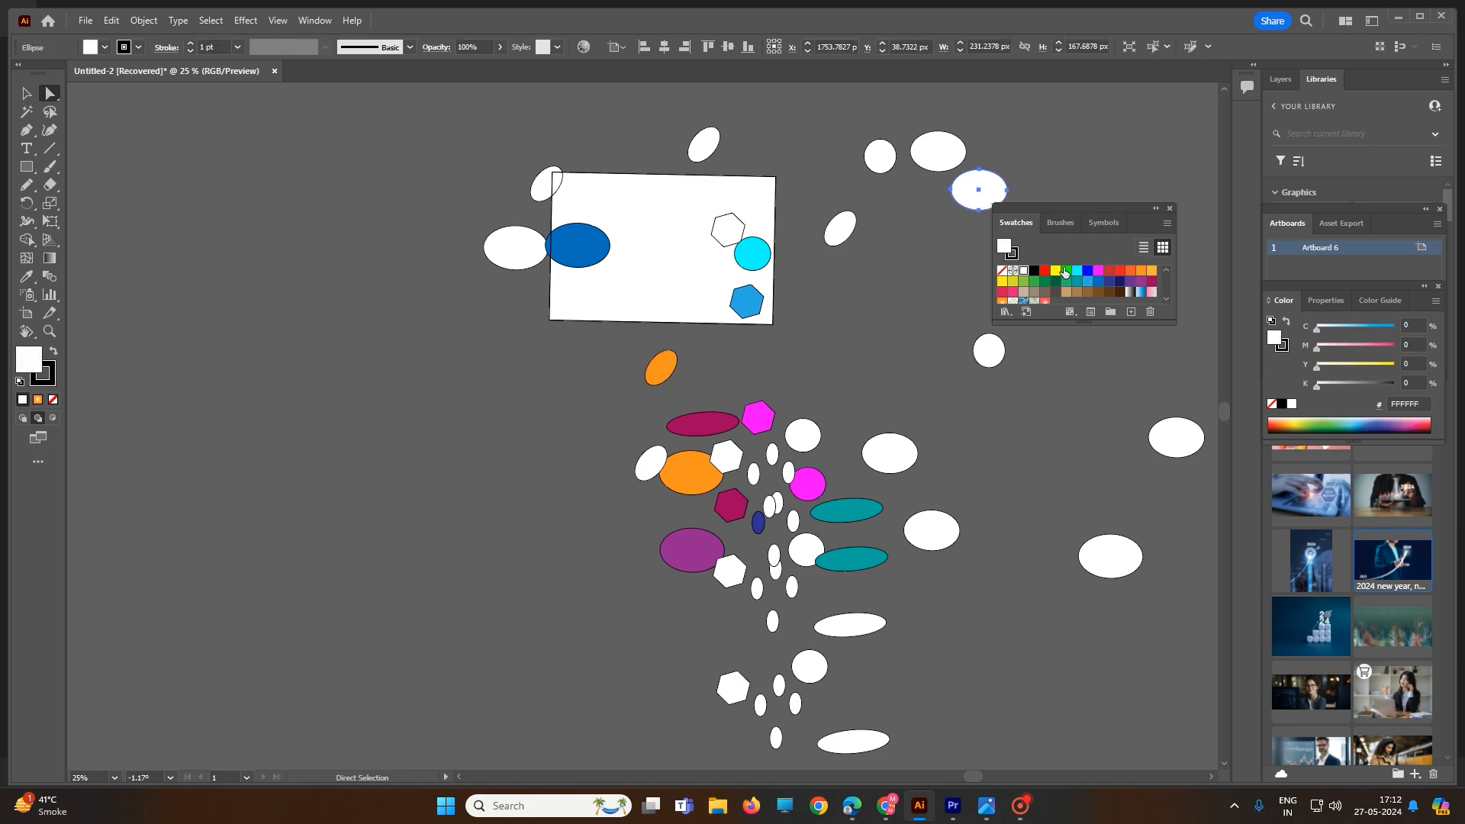
click(1065, 271)
click(940, 180)
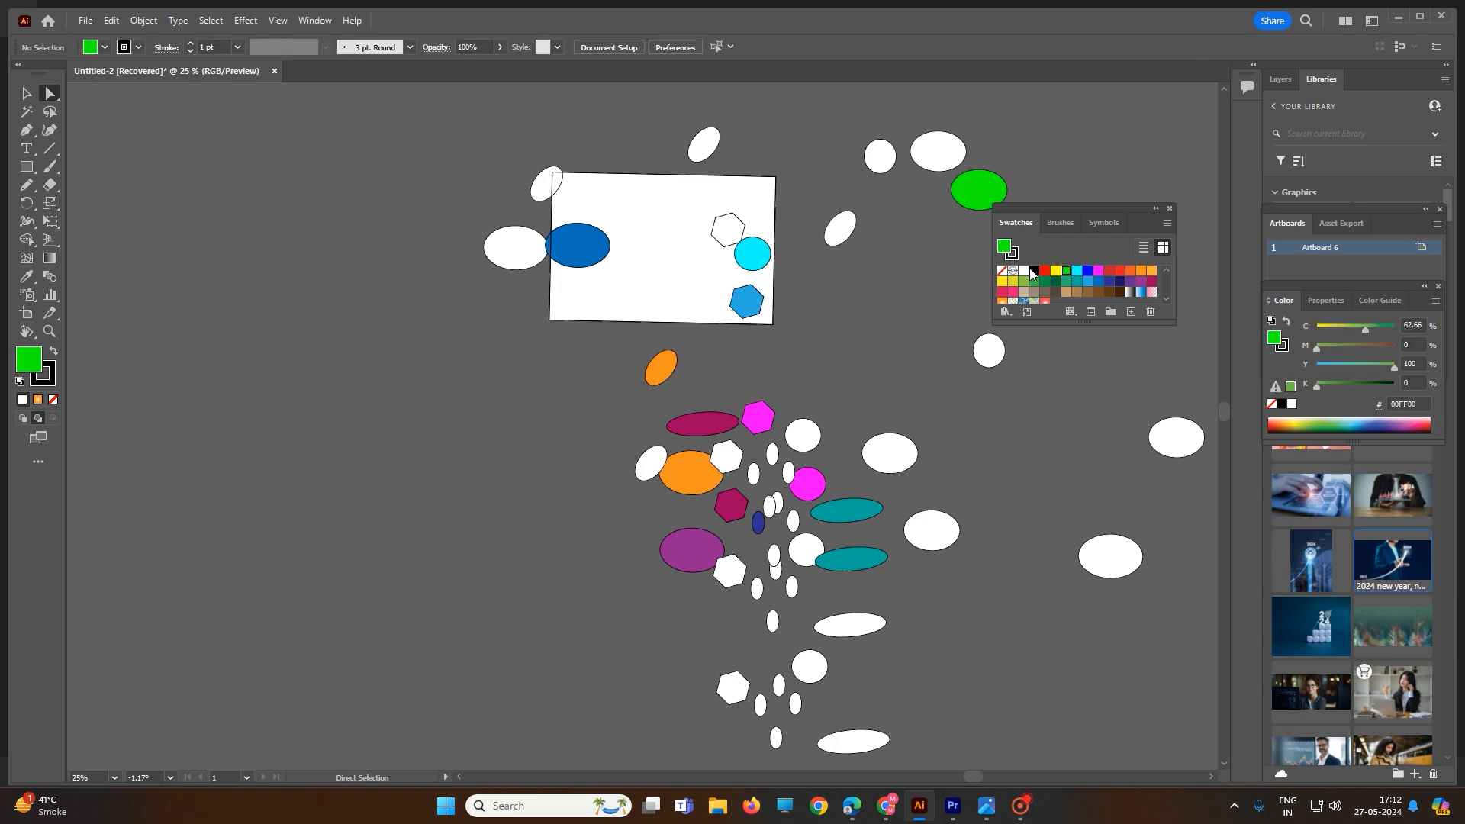
click(1030, 272)
click(888, 164)
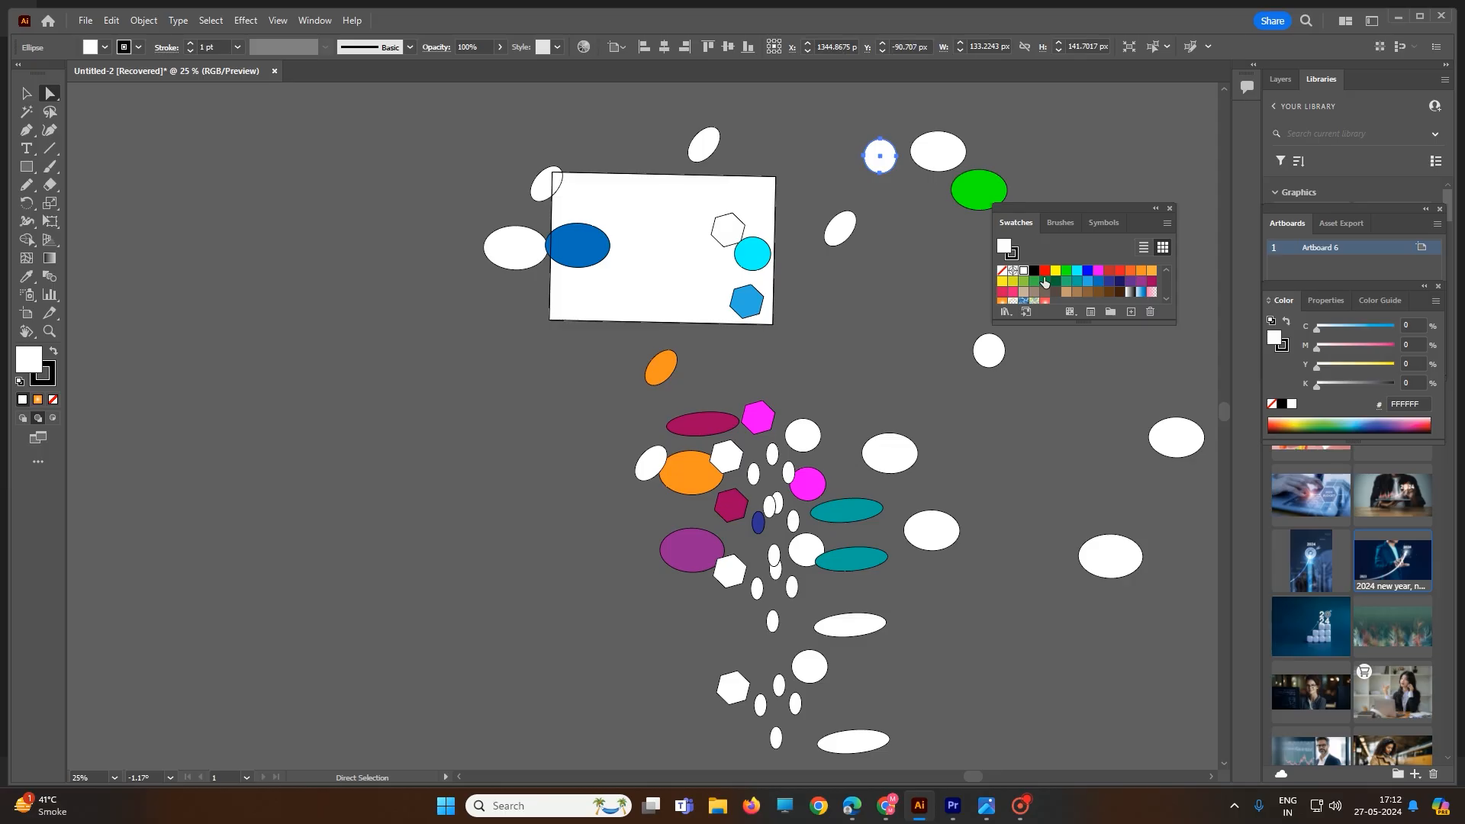
click(1045, 274)
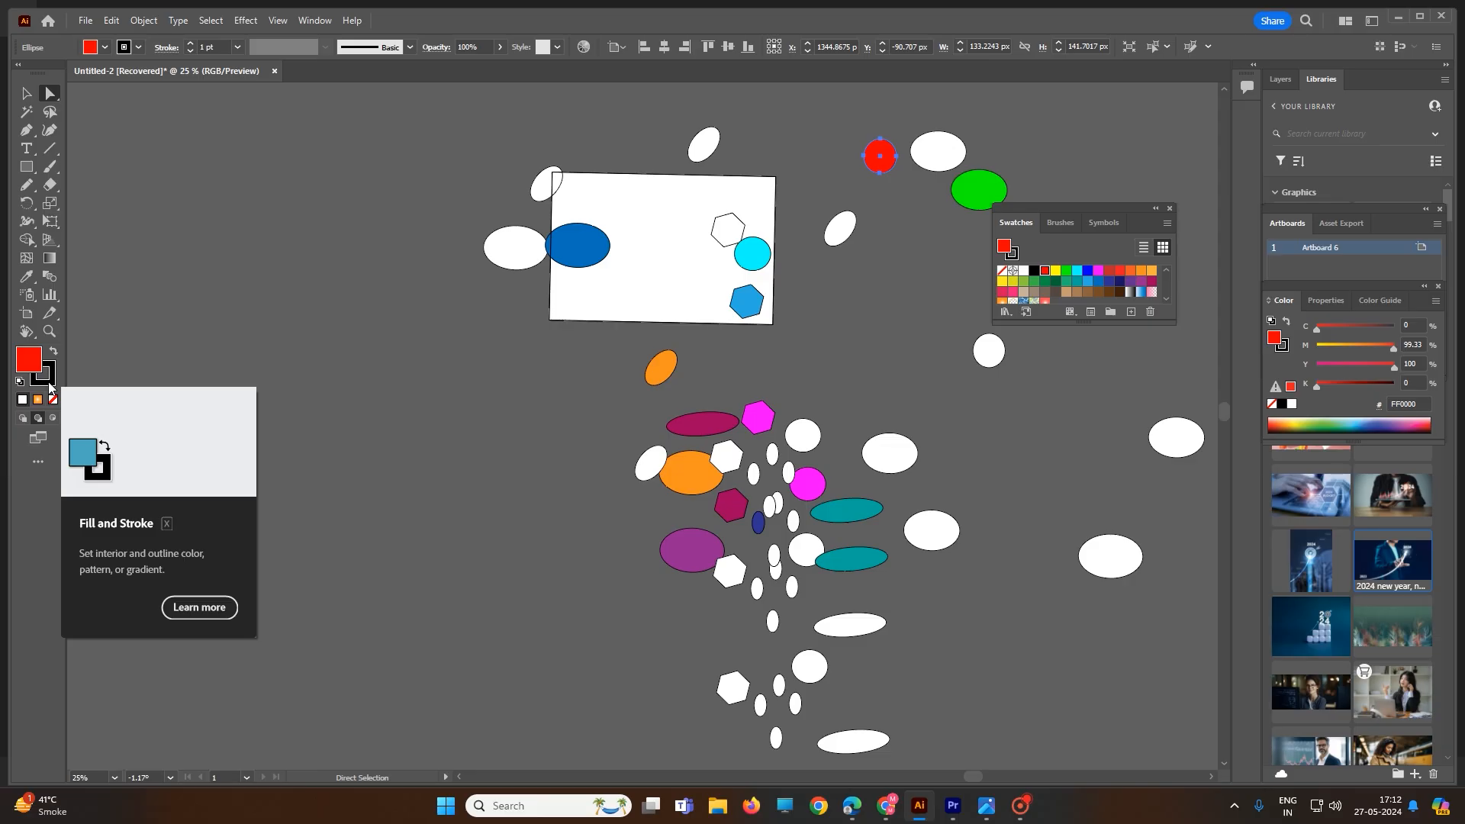
Use the Magic Wand tool to select all orange shapes, then all magenta shapes
click(27, 114)
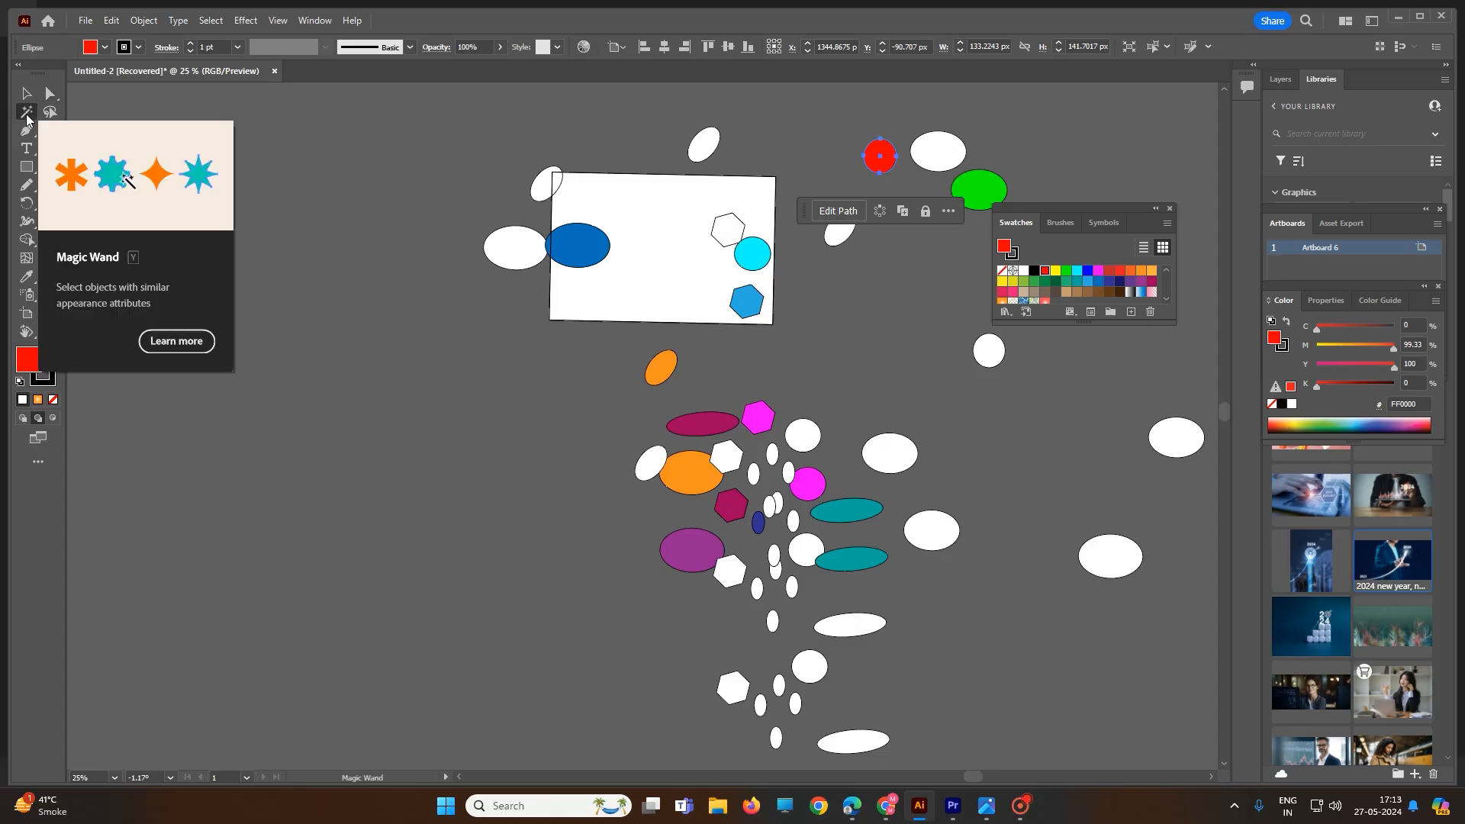
click(663, 374)
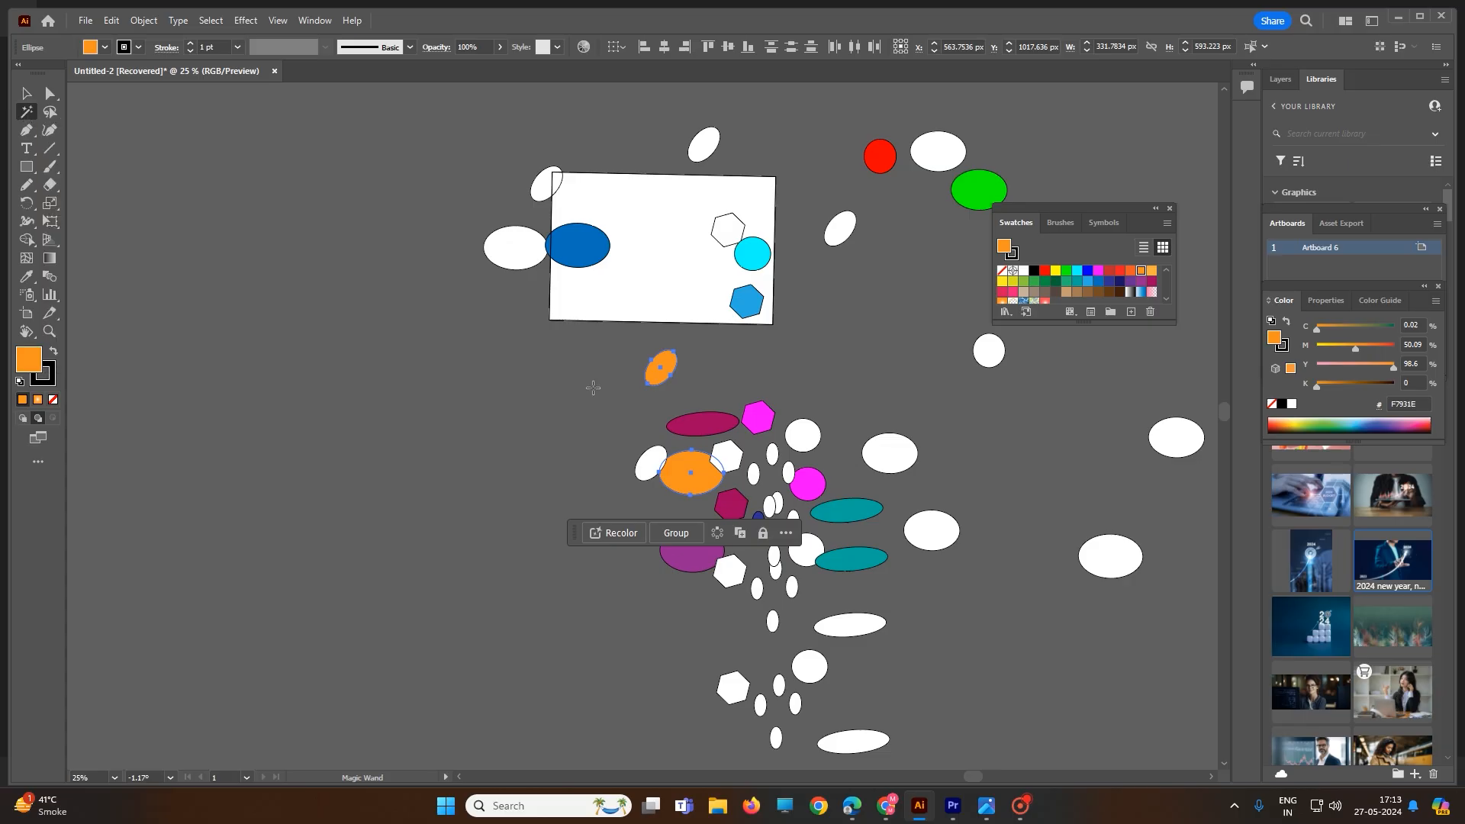
click(762, 411)
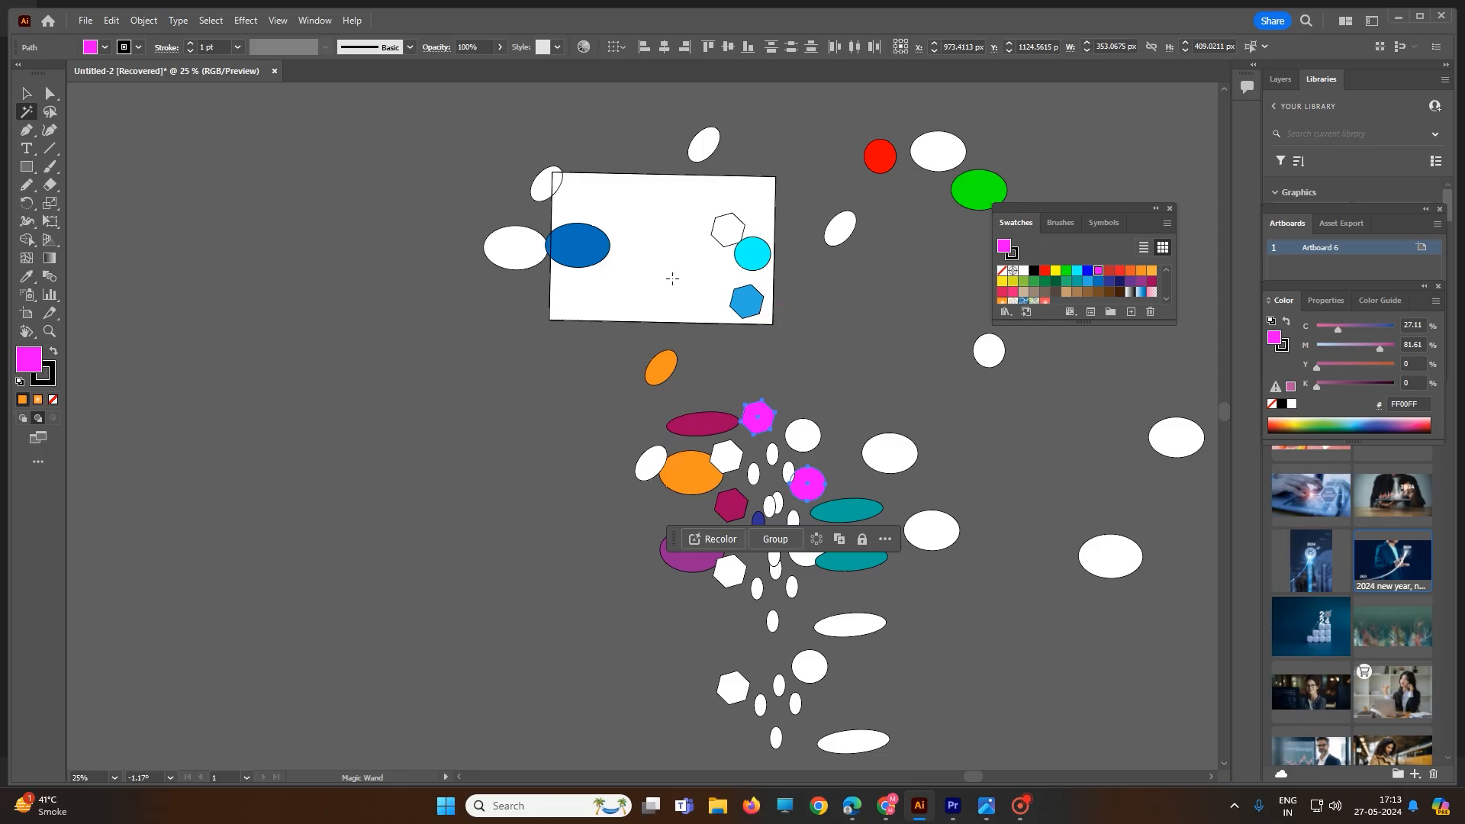
Select all objects with the same stroke colour, then deselect them with the Selection tool
click(213, 23)
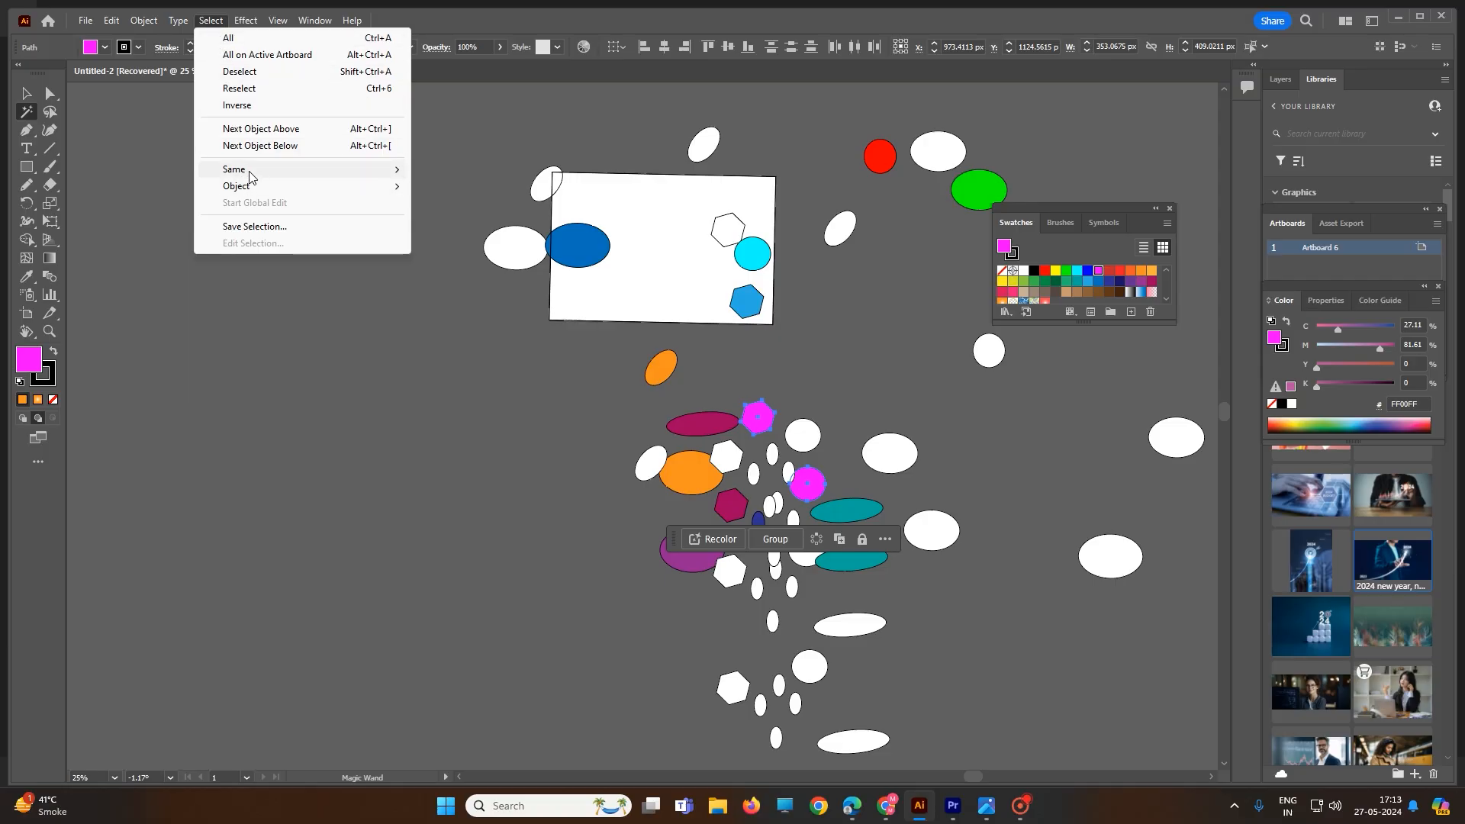
mouse_move(250, 170)
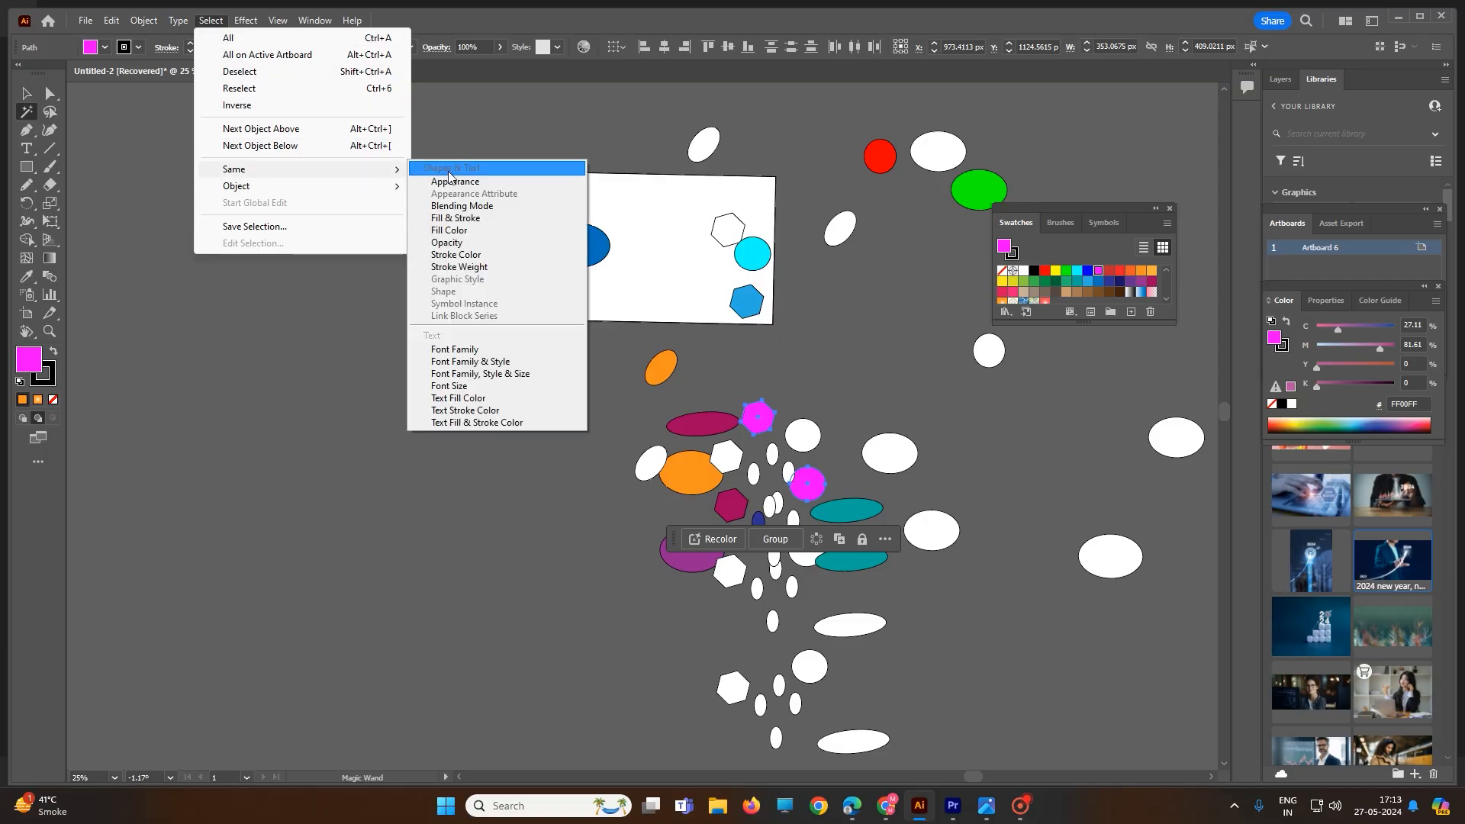
click(471, 259)
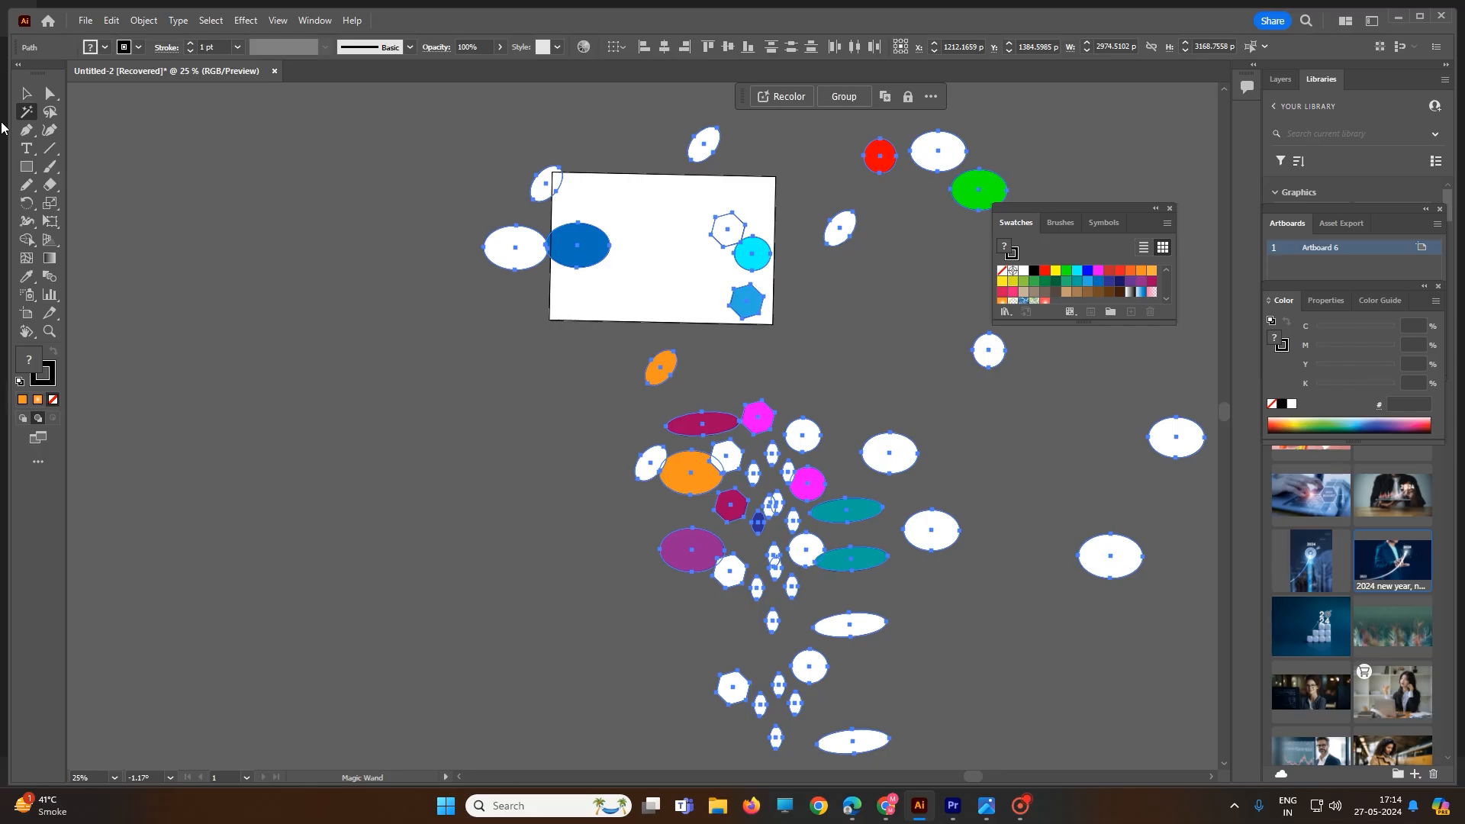
click(26, 93)
click(388, 334)
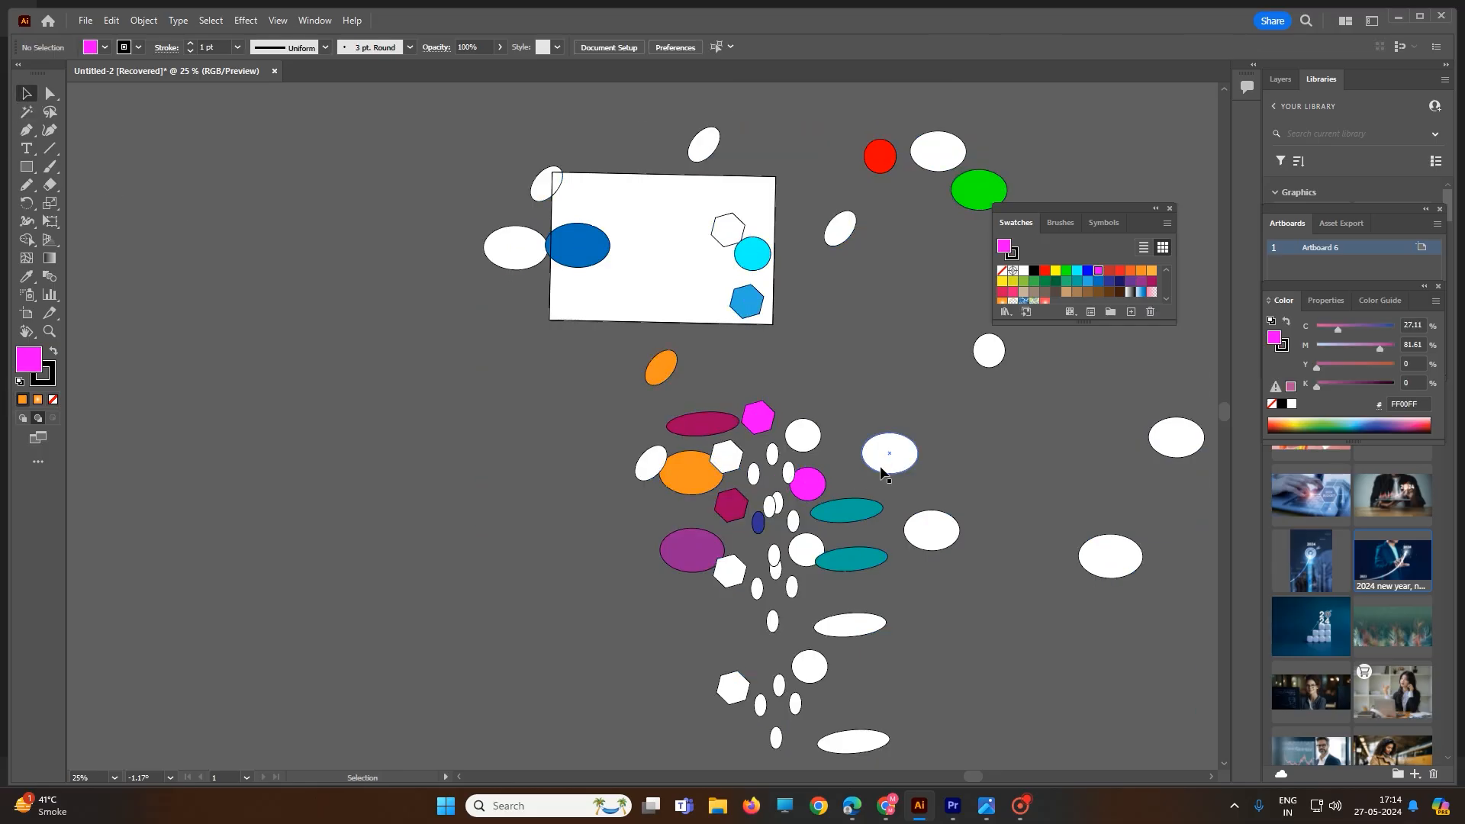
Set the stroke colour of the white ellipse right of the cluster to C03BC4 purple in the Color Picker
click(881, 471)
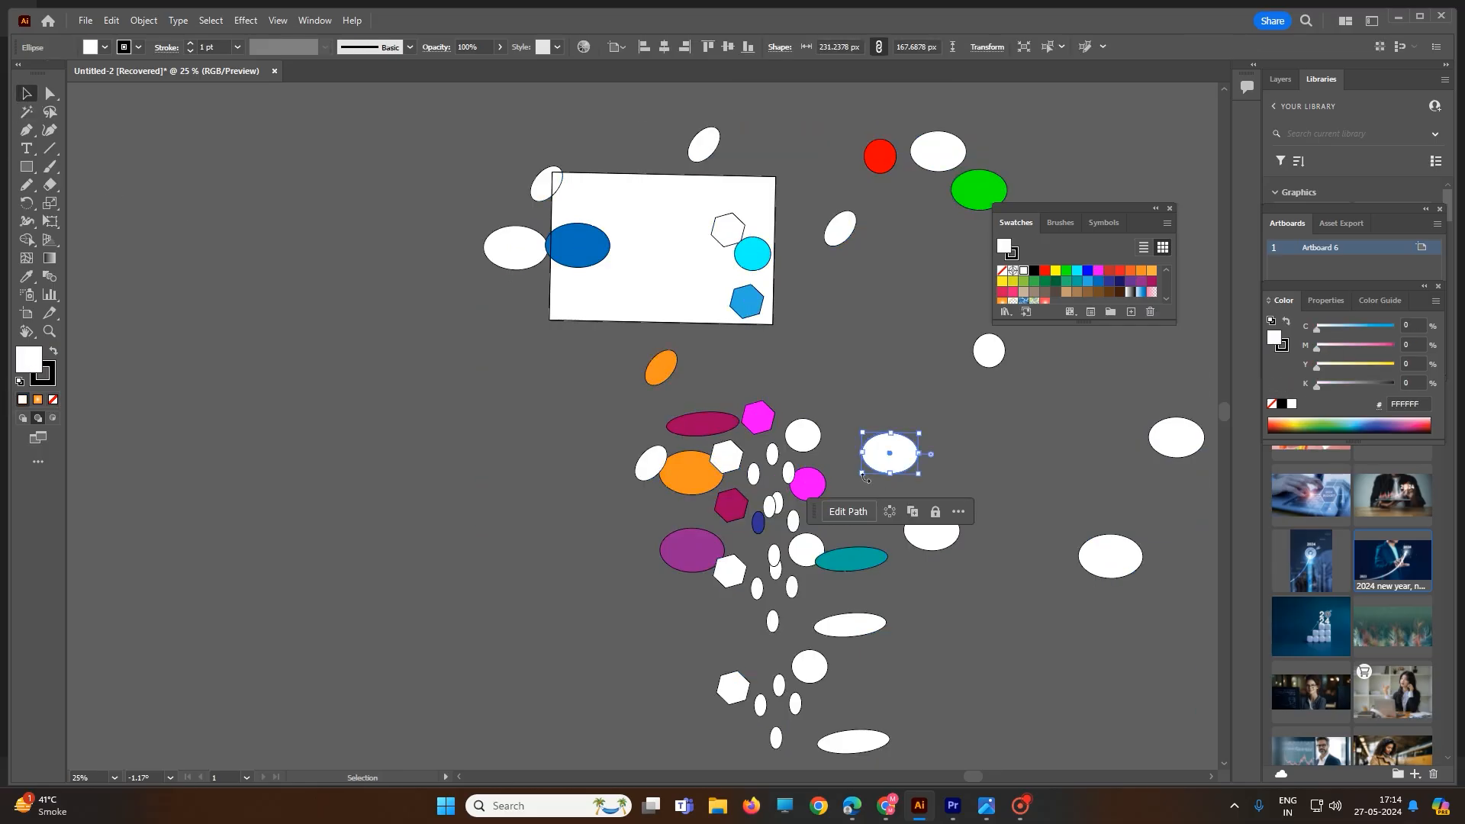
double_click(40, 383)
click(668, 346)
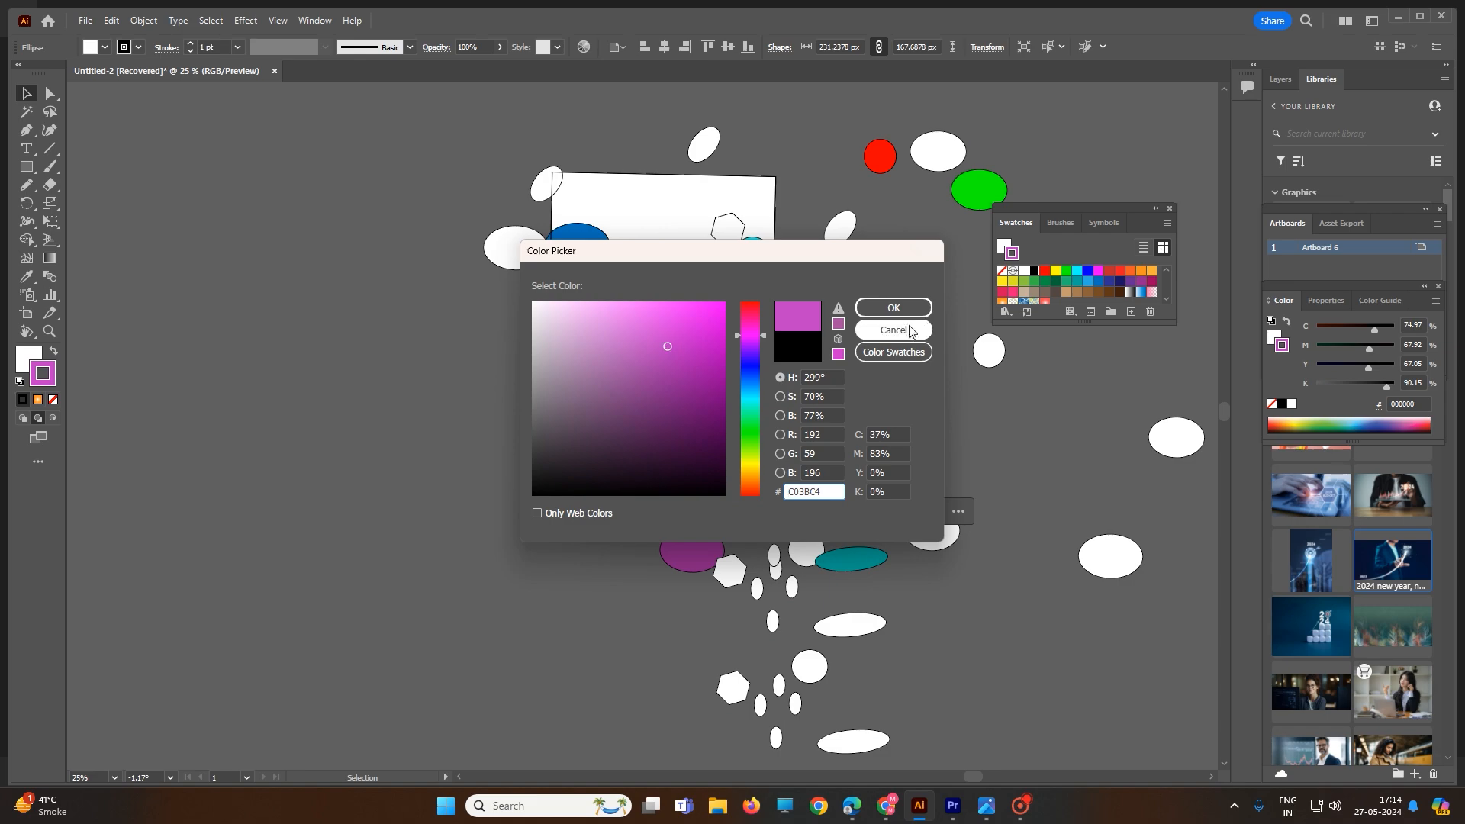
click(893, 308)
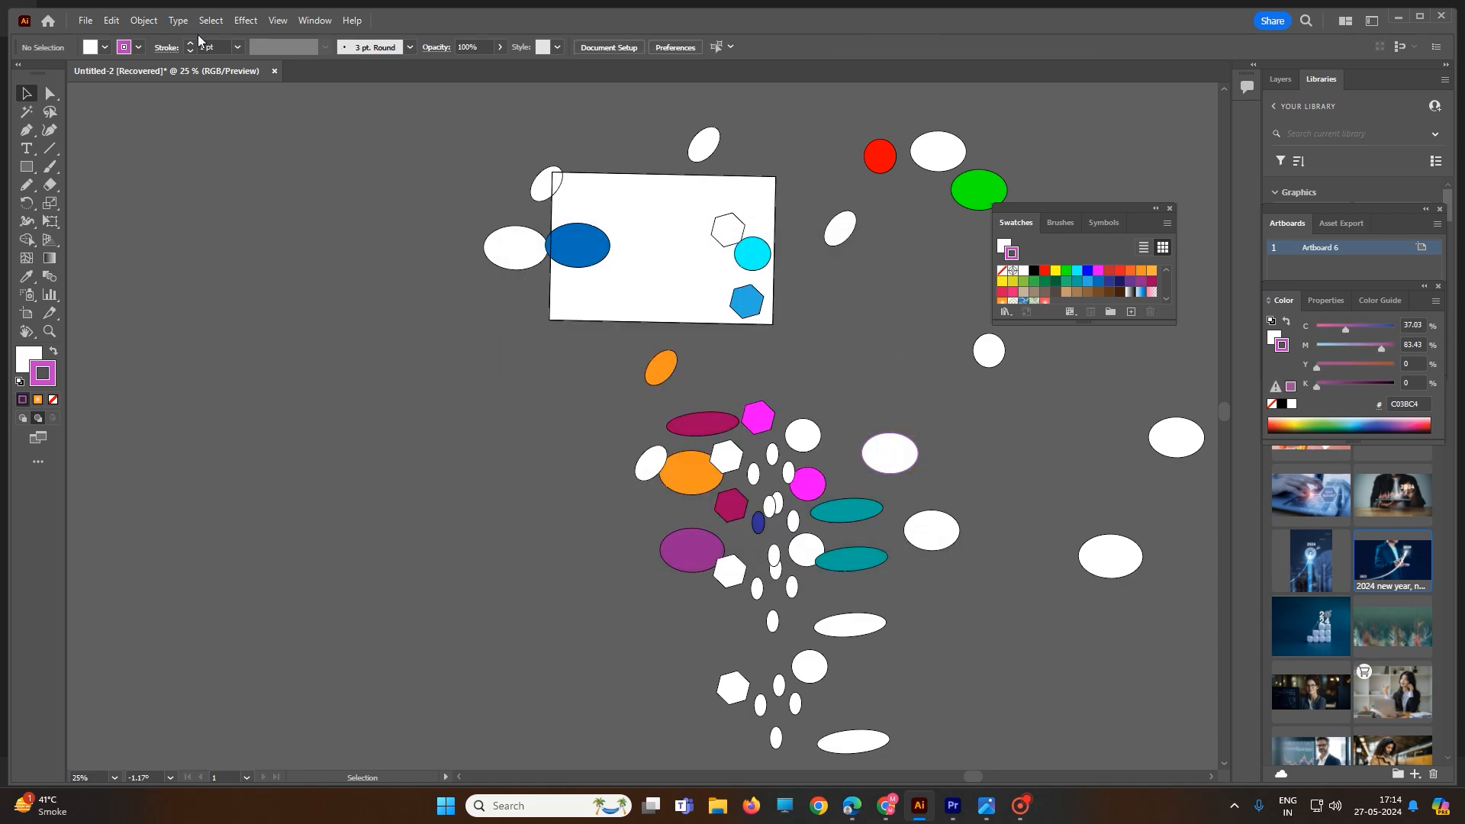
Select all objects sharing the purple ellipse's stroke colour with Select Same Stroke Color
click(211, 21)
mouse_move(262, 169)
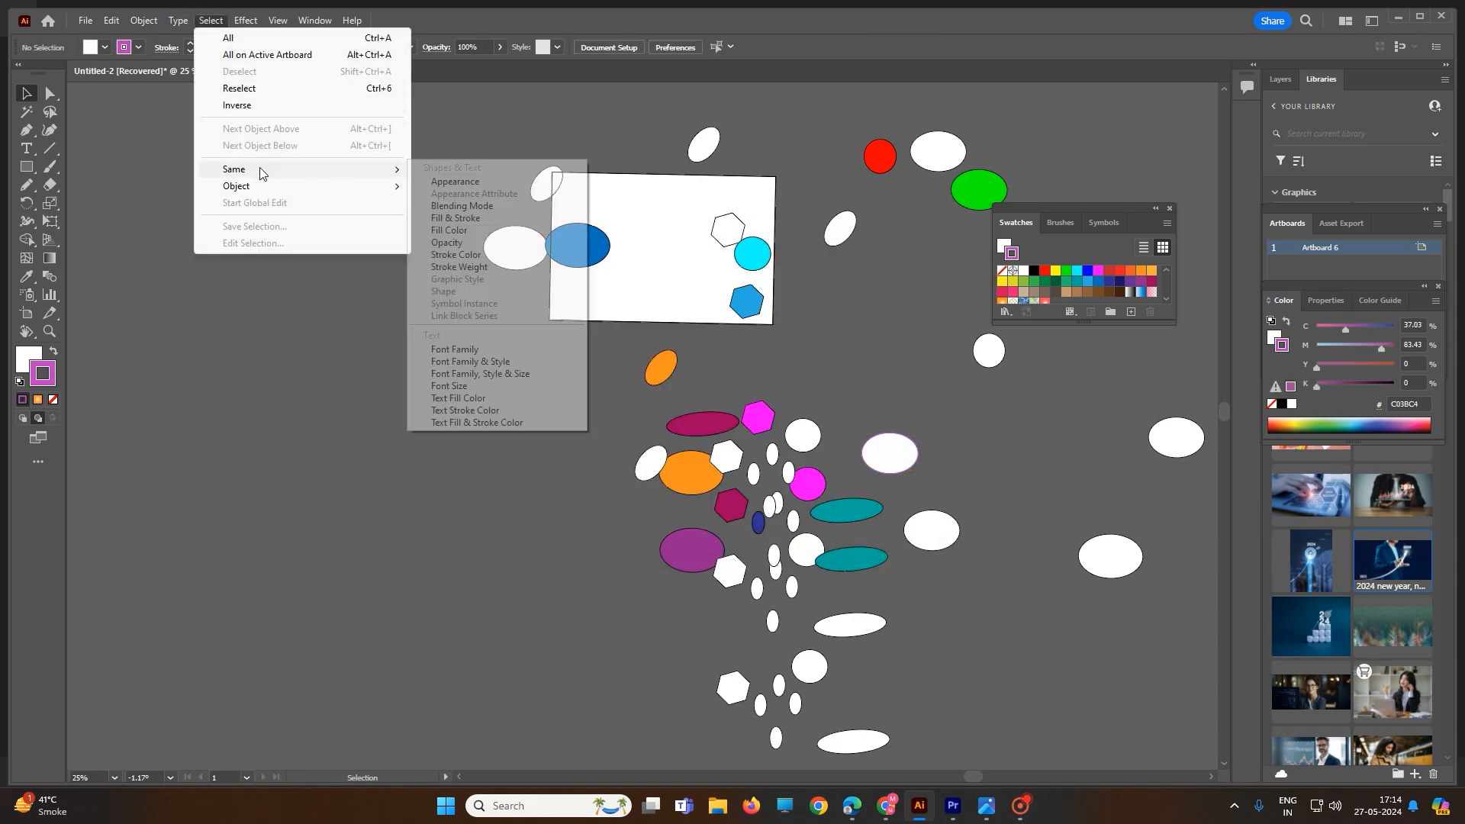
click(455, 254)
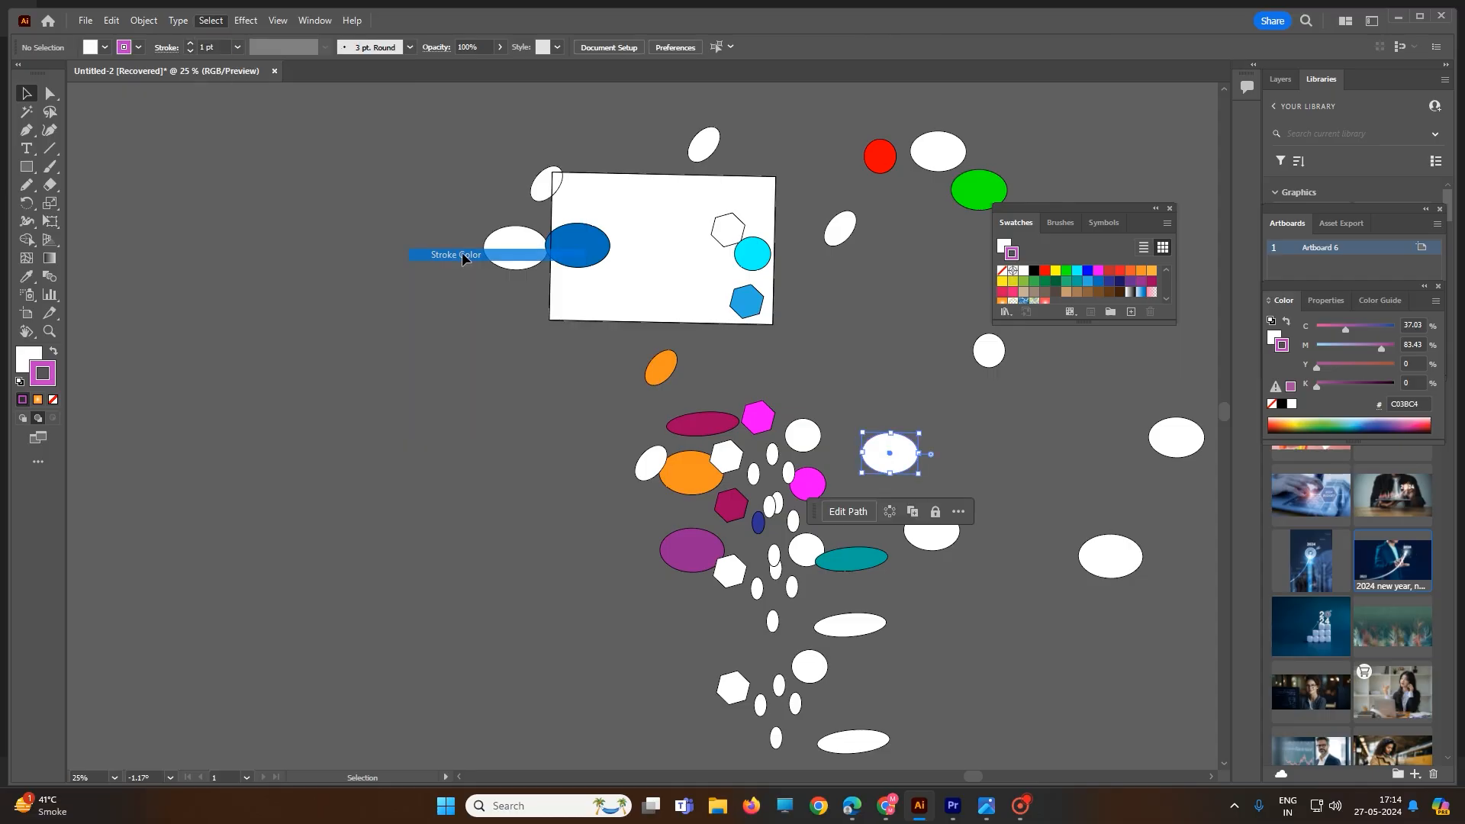
Select a group of white shapes in the cluster, then select all objects with the same stroke colour
click(943, 391)
click(805, 422)
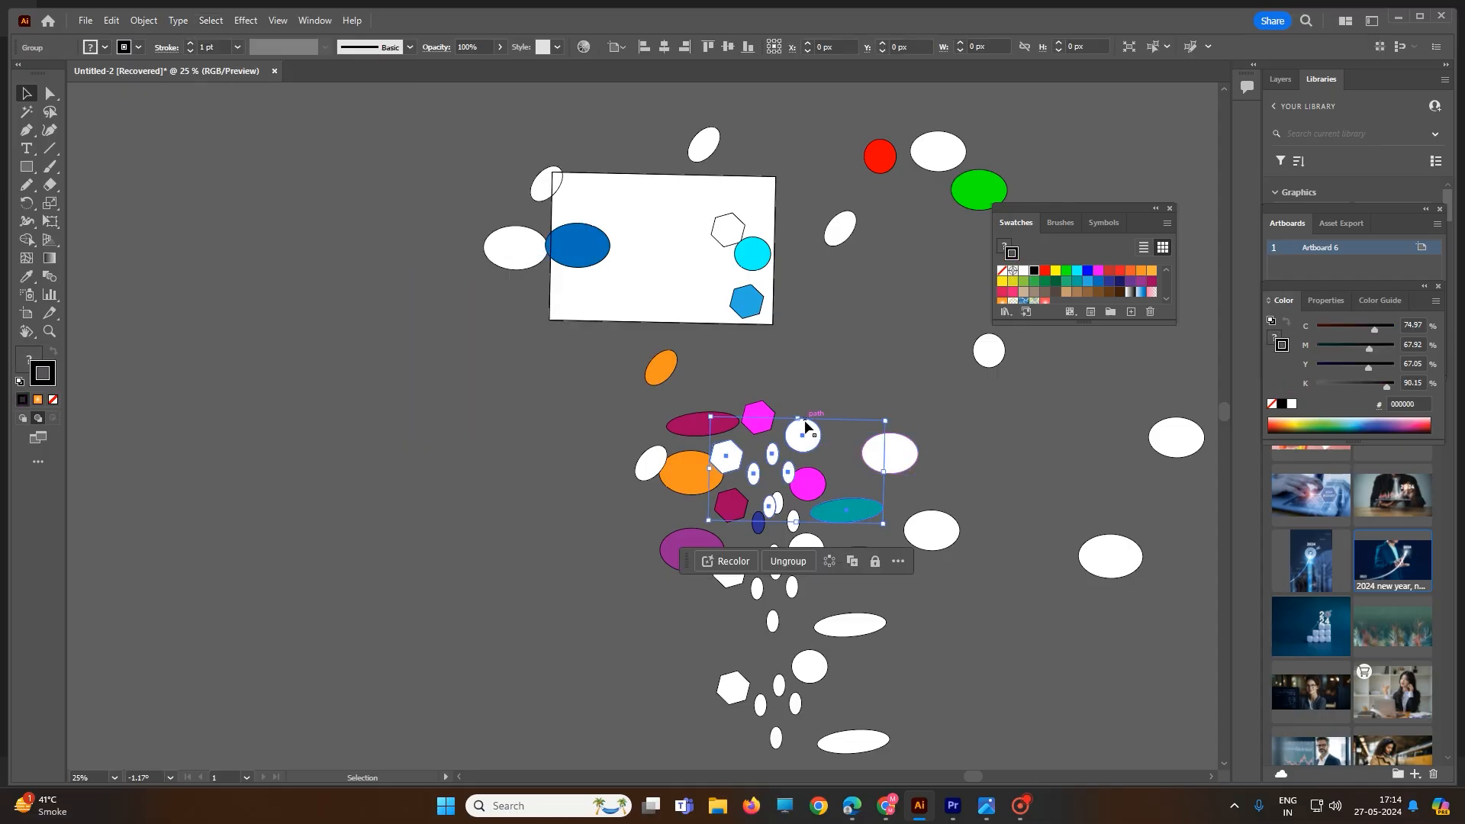
click(212, 20)
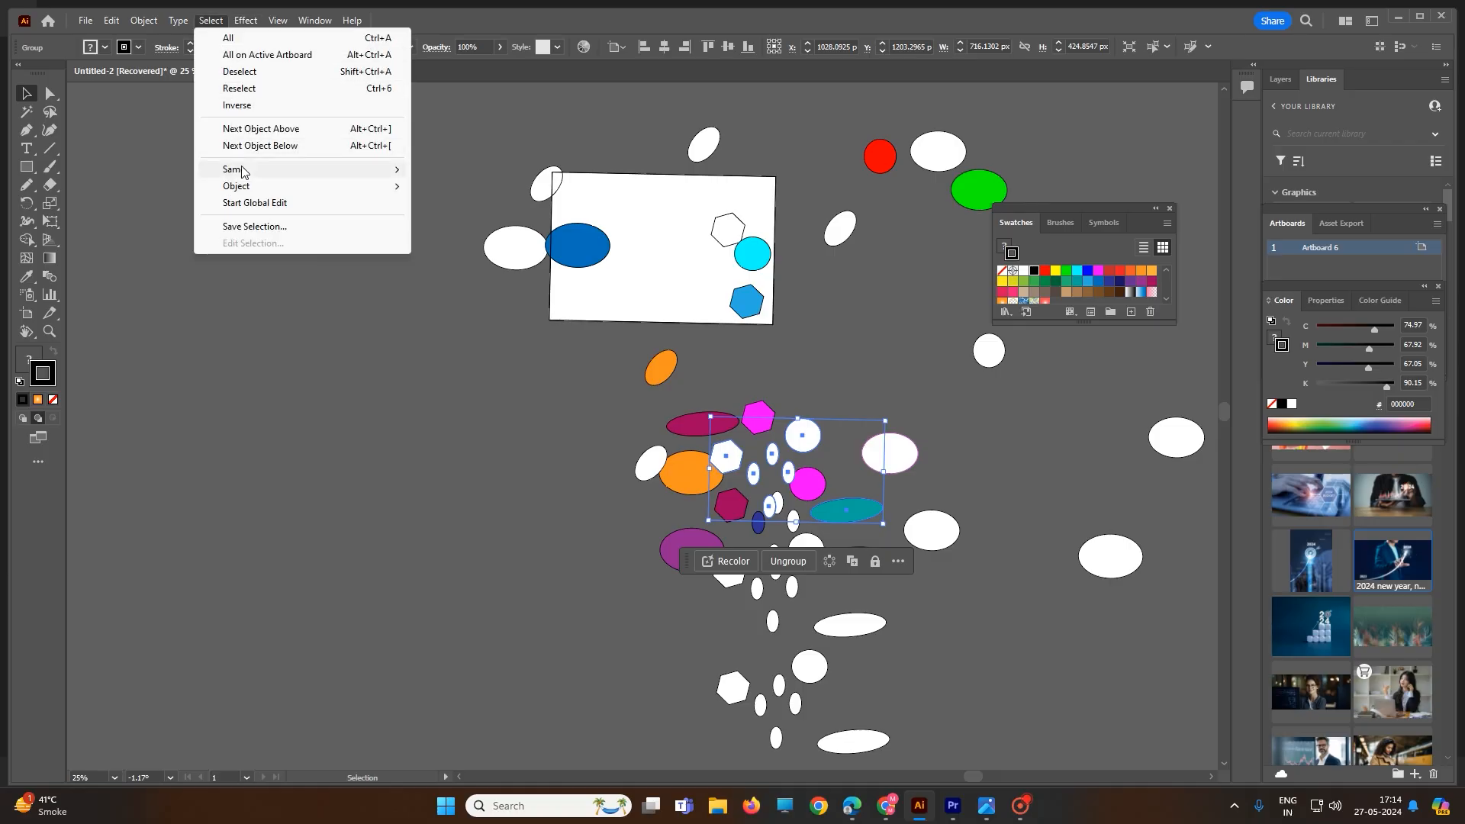
mouse_move(265, 172)
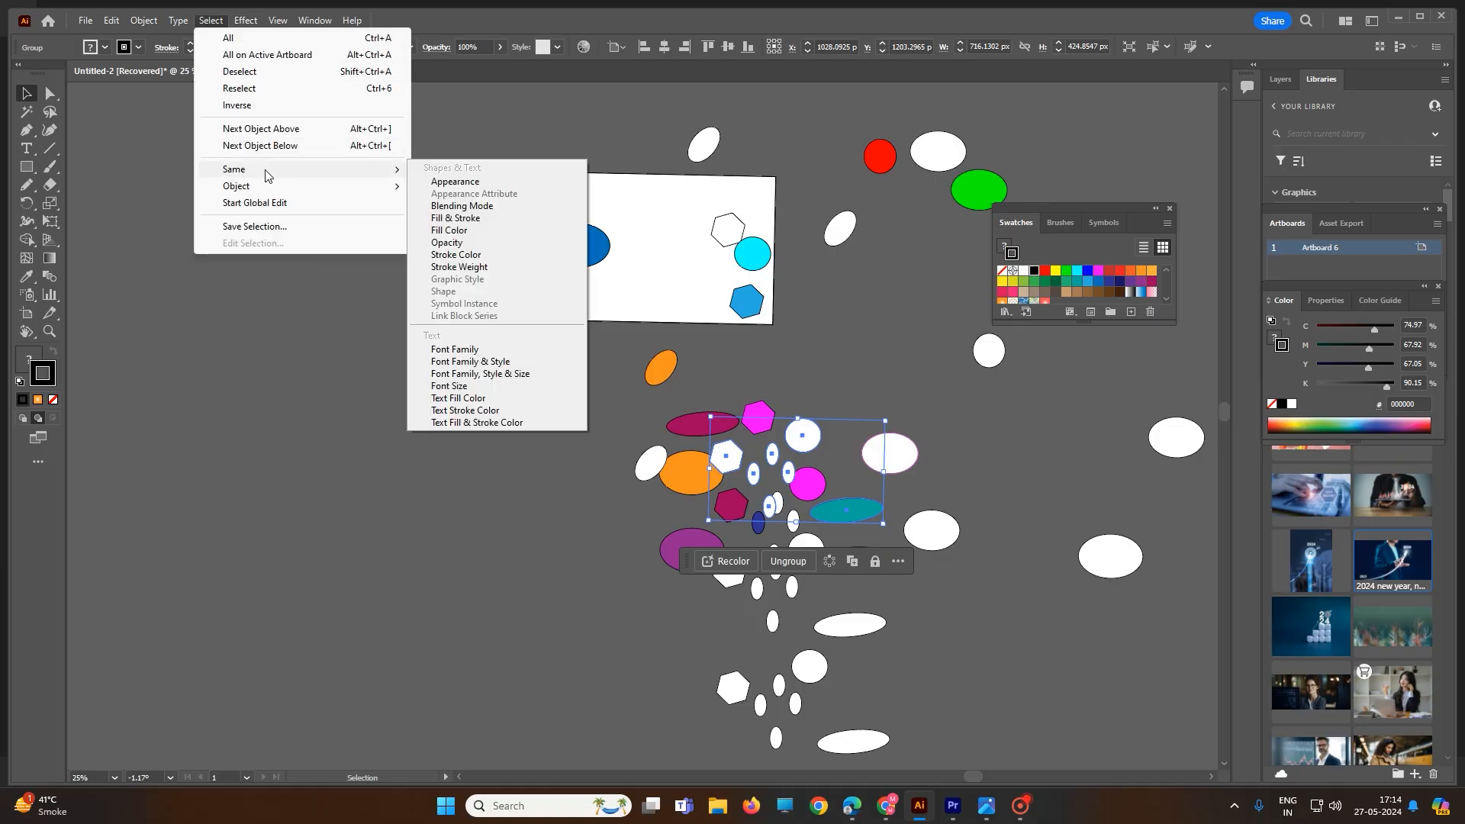
click(479, 258)
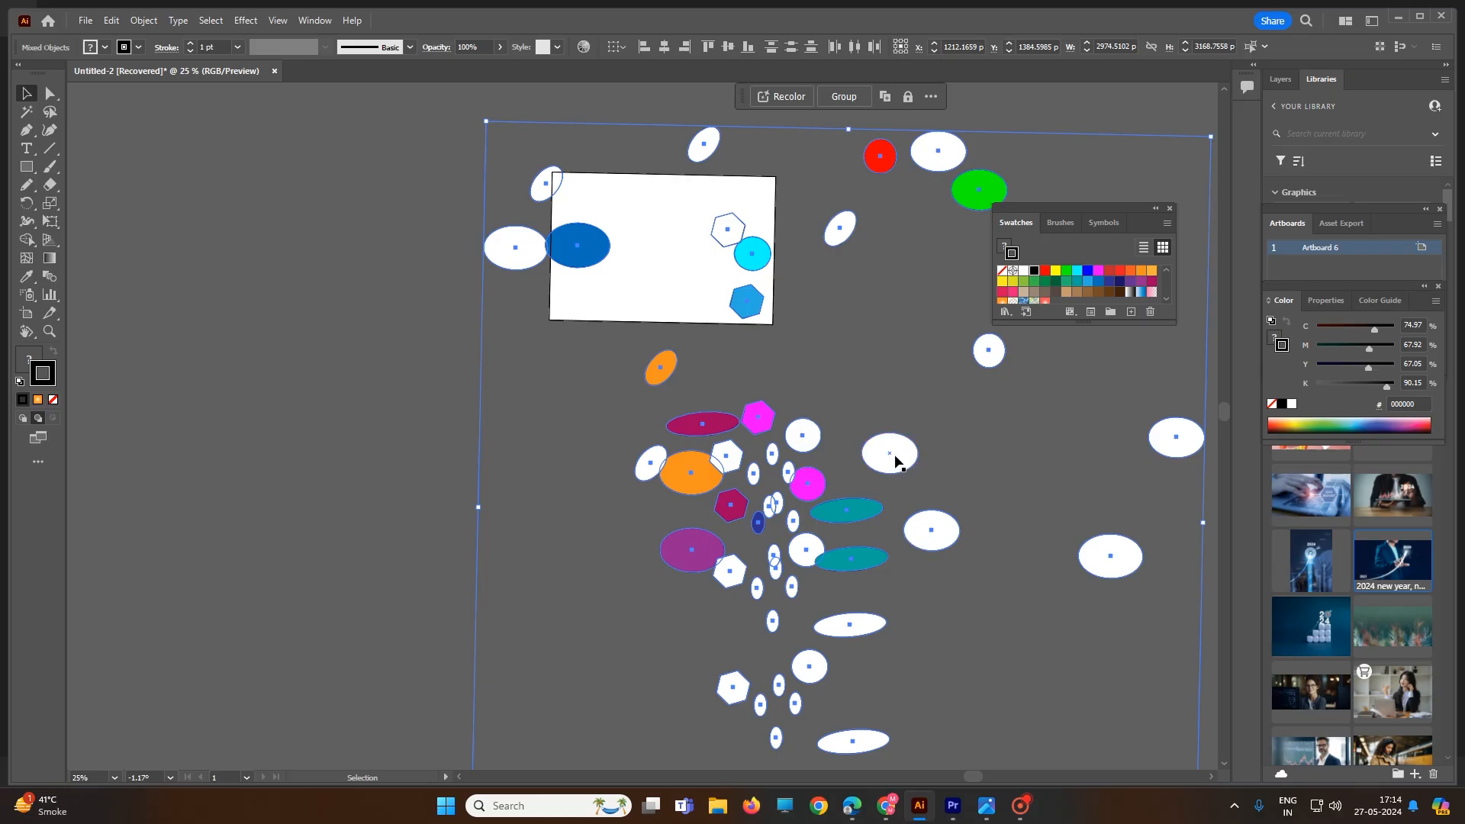
Move the purple-stroked ellipse upward and inspect its stroke up close
drag(890, 458, 872, 357)
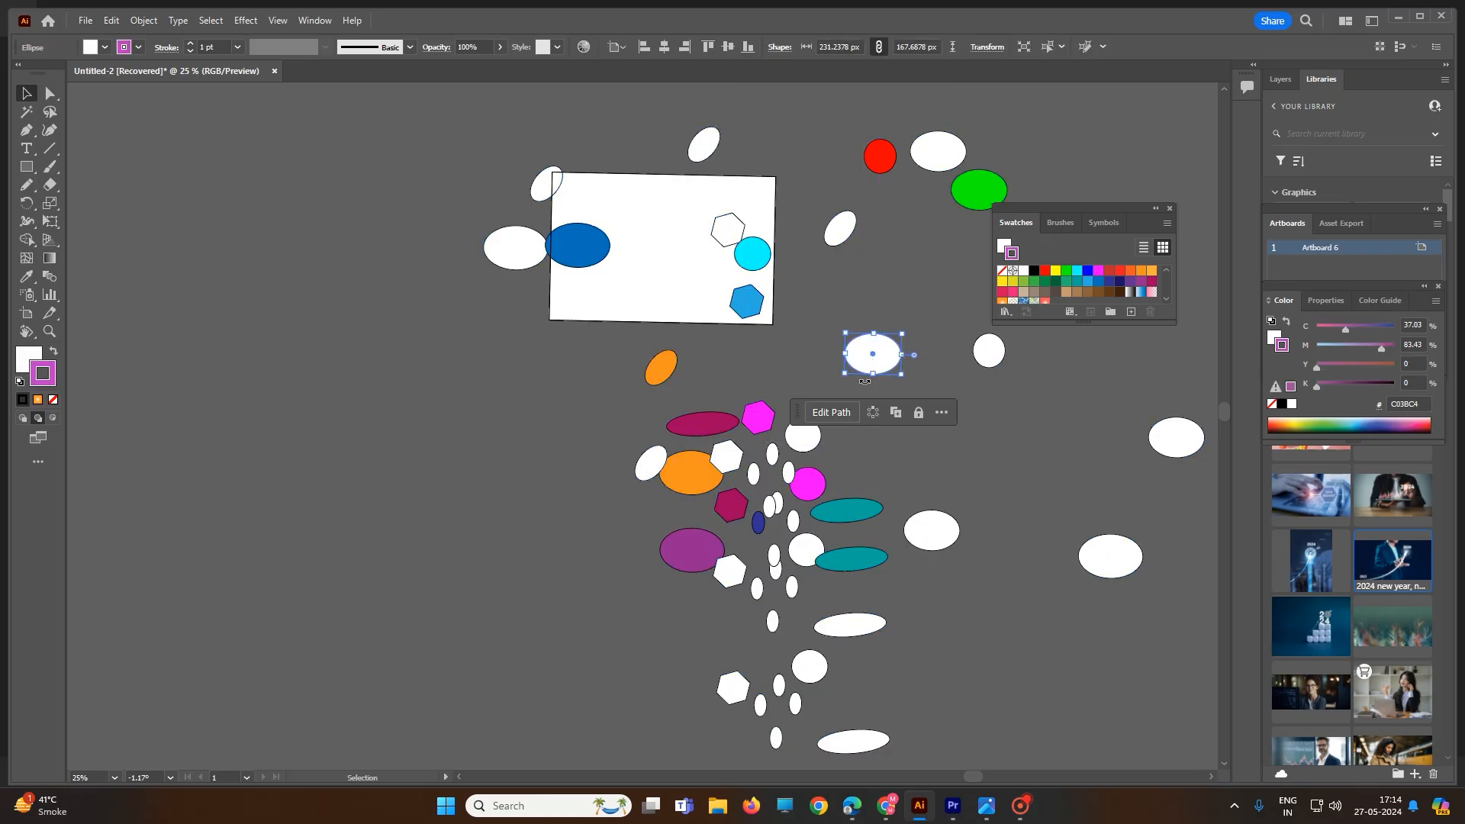
scroll(863, 381, up, 2)
scroll(896, 450, up, 6)
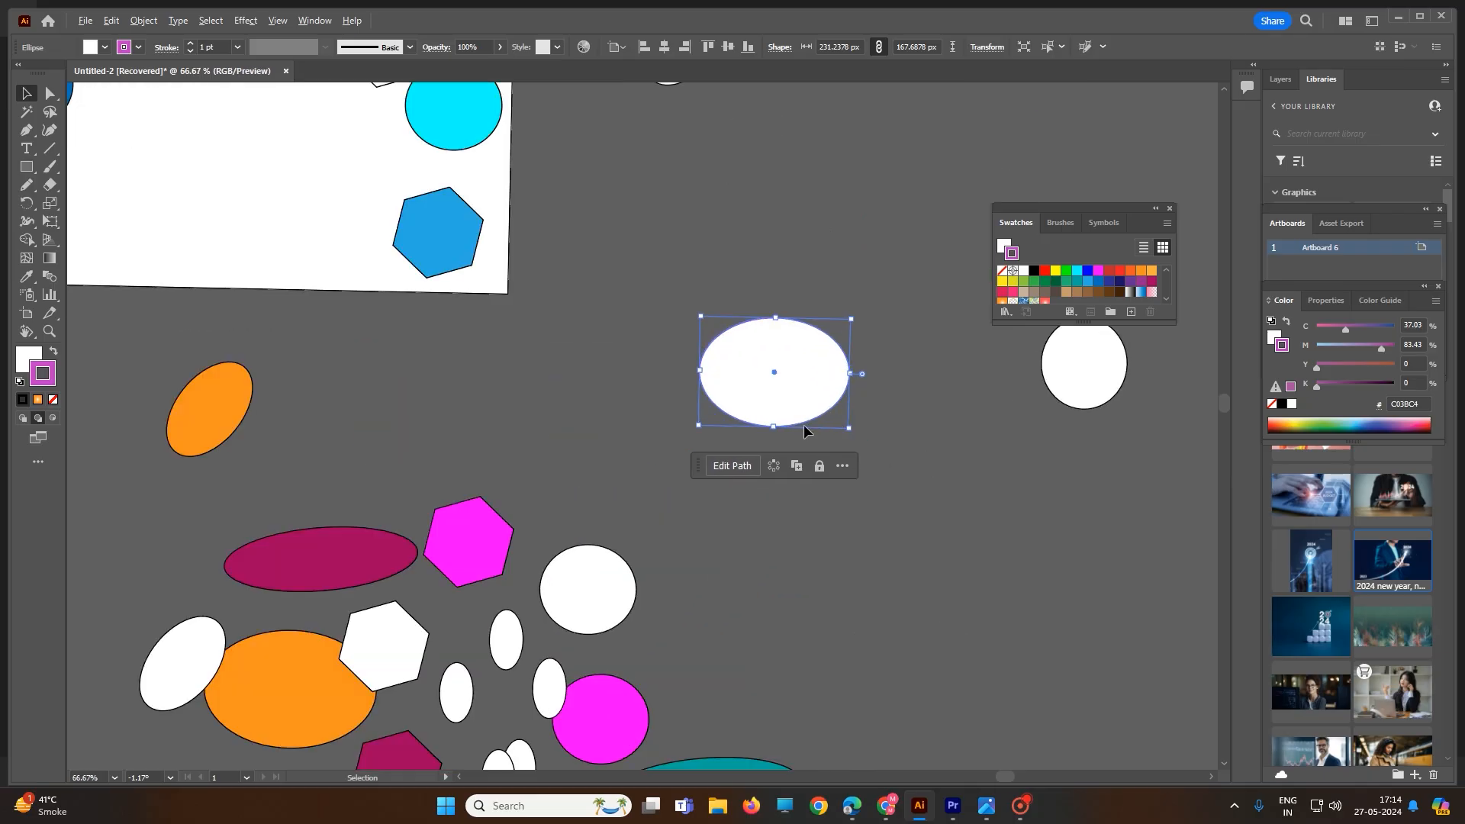
click(904, 426)
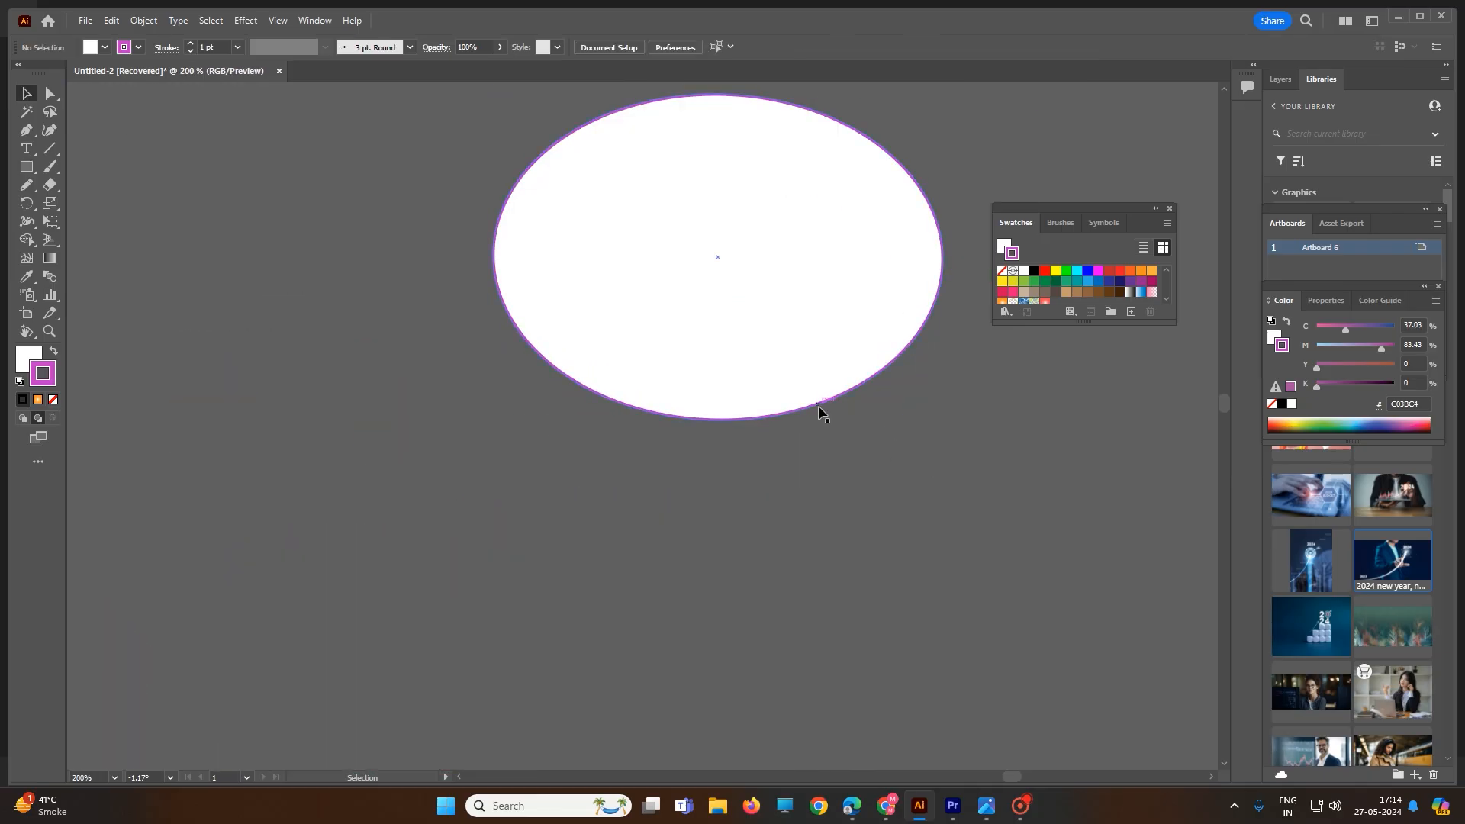
scroll(817, 408, down, 6)
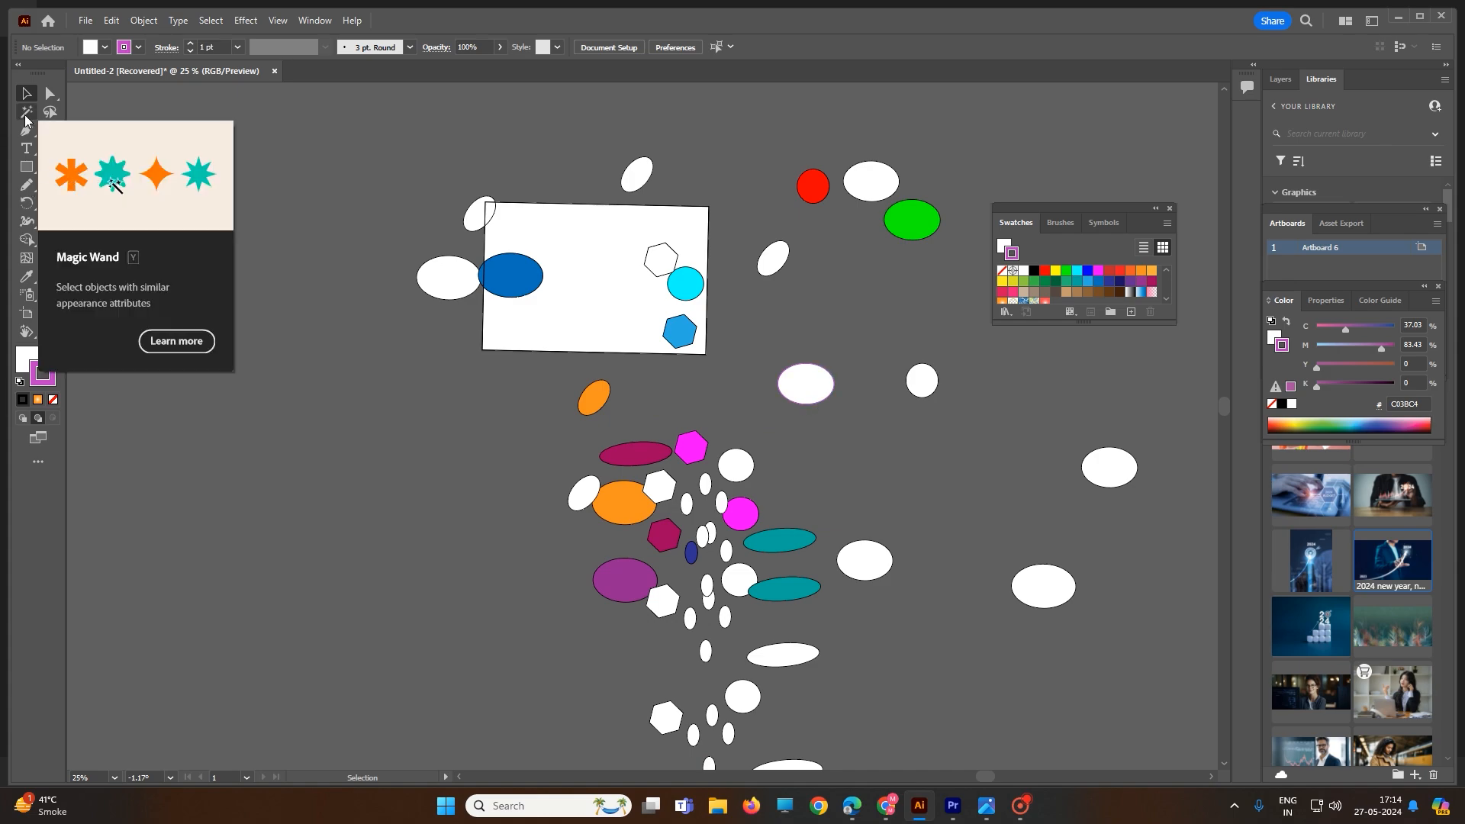
Try to select objects with the same appearance while nothing is selected
click(212, 21)
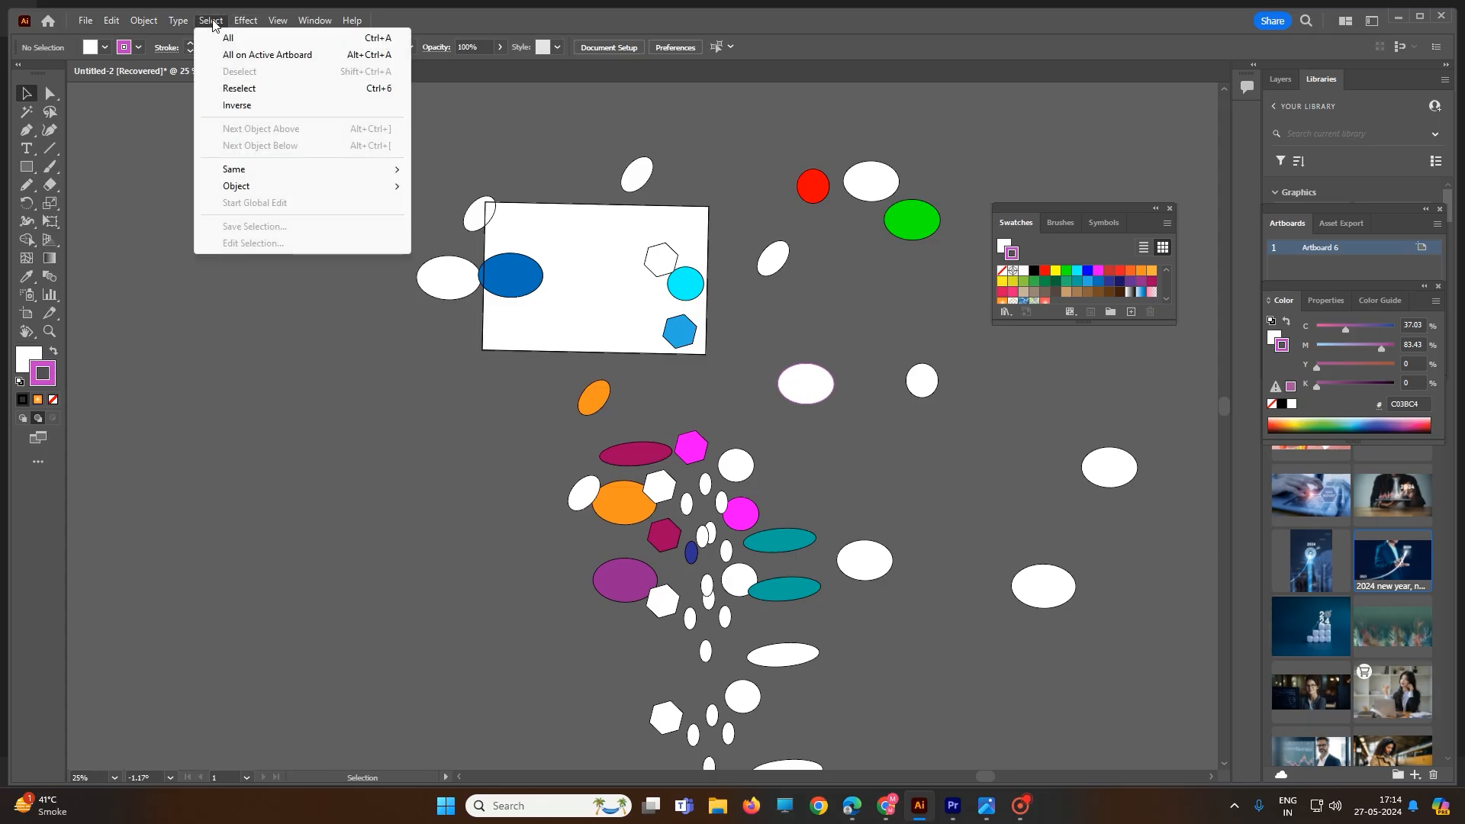
mouse_move(258, 170)
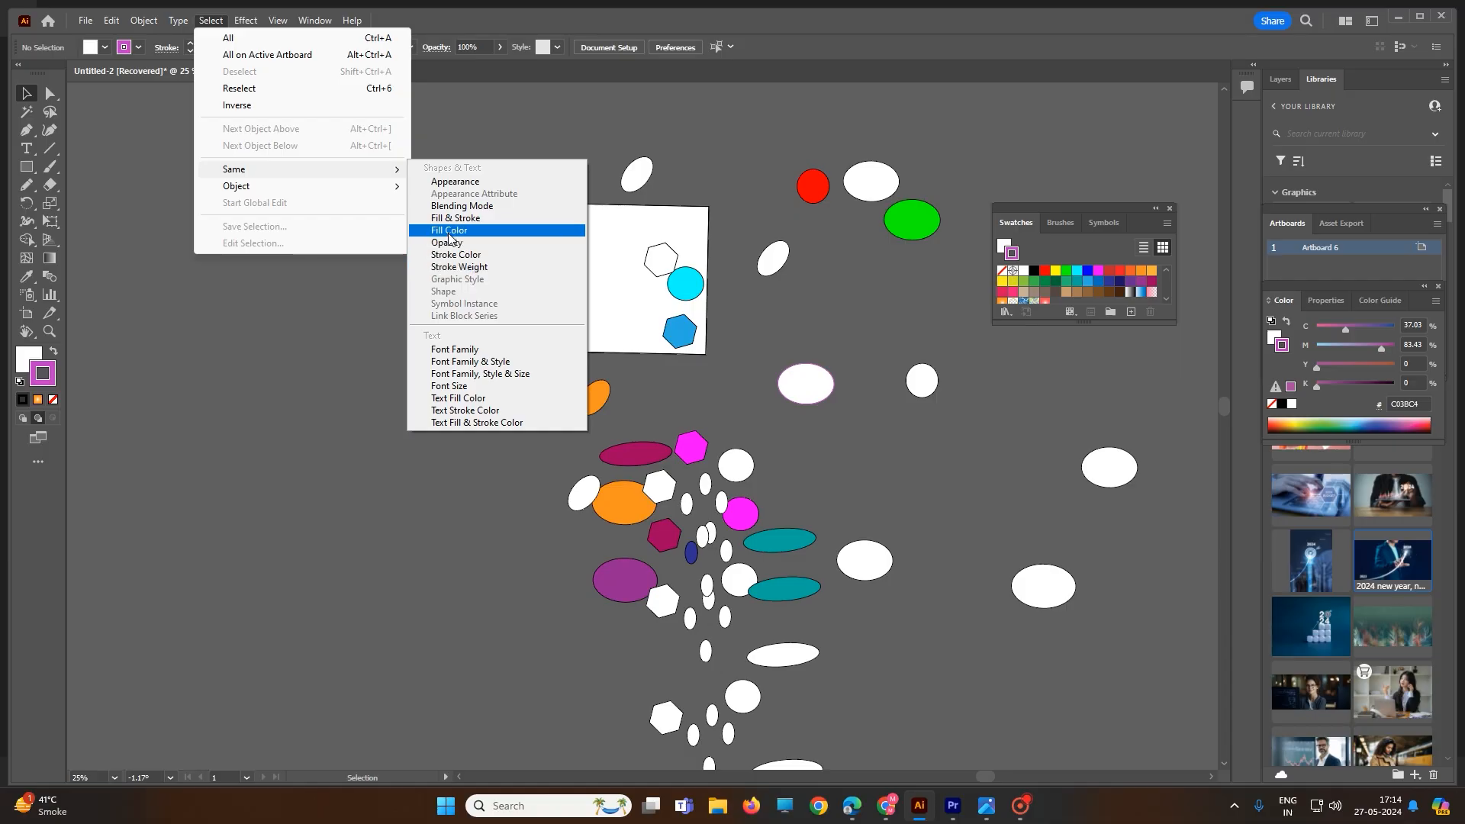
click(460, 188)
click(669, 223)
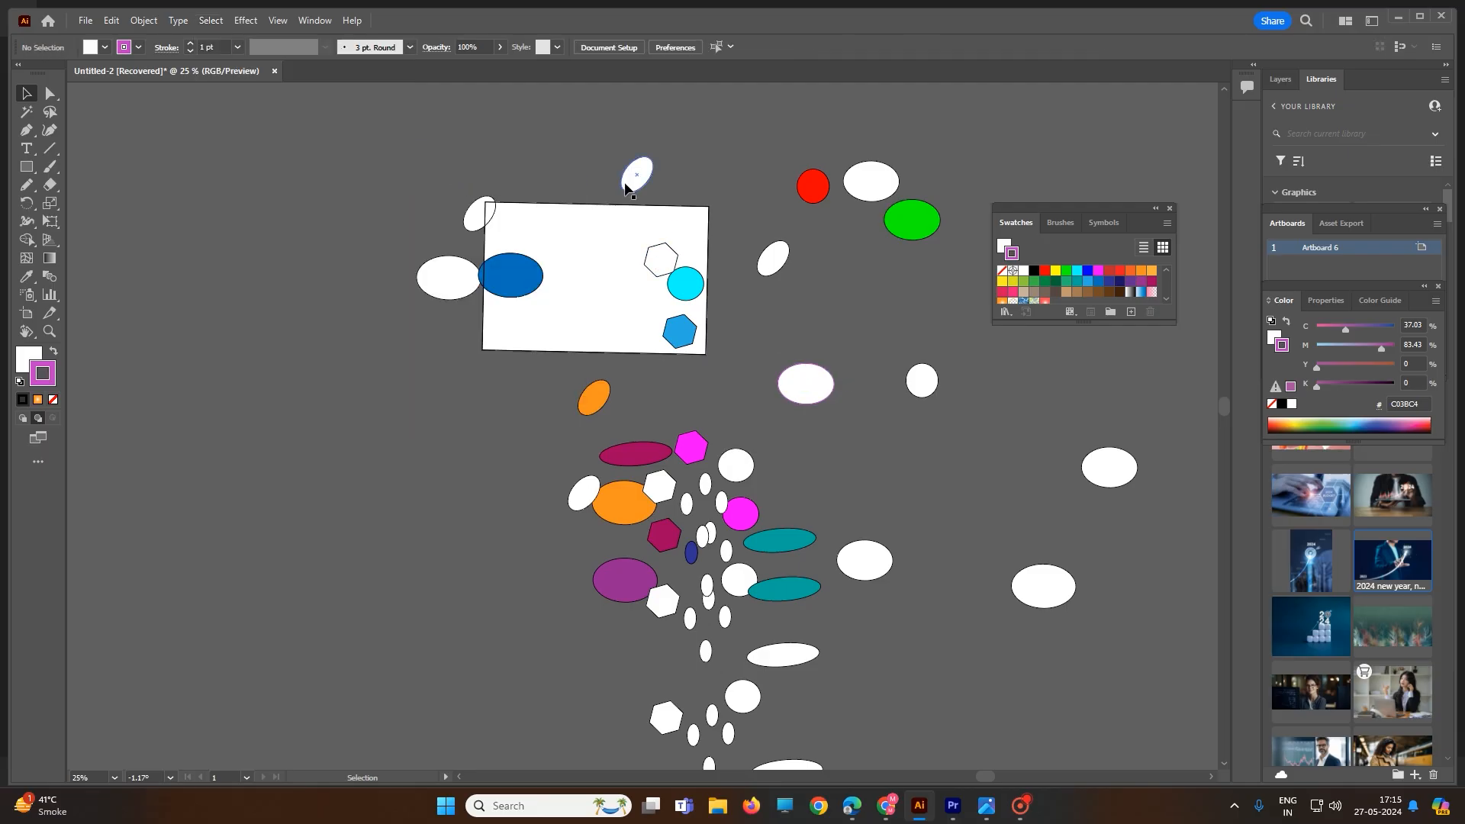
Select the small white ellipse above the artboard, select all objects with the same appearance, then deselect
click(633, 182)
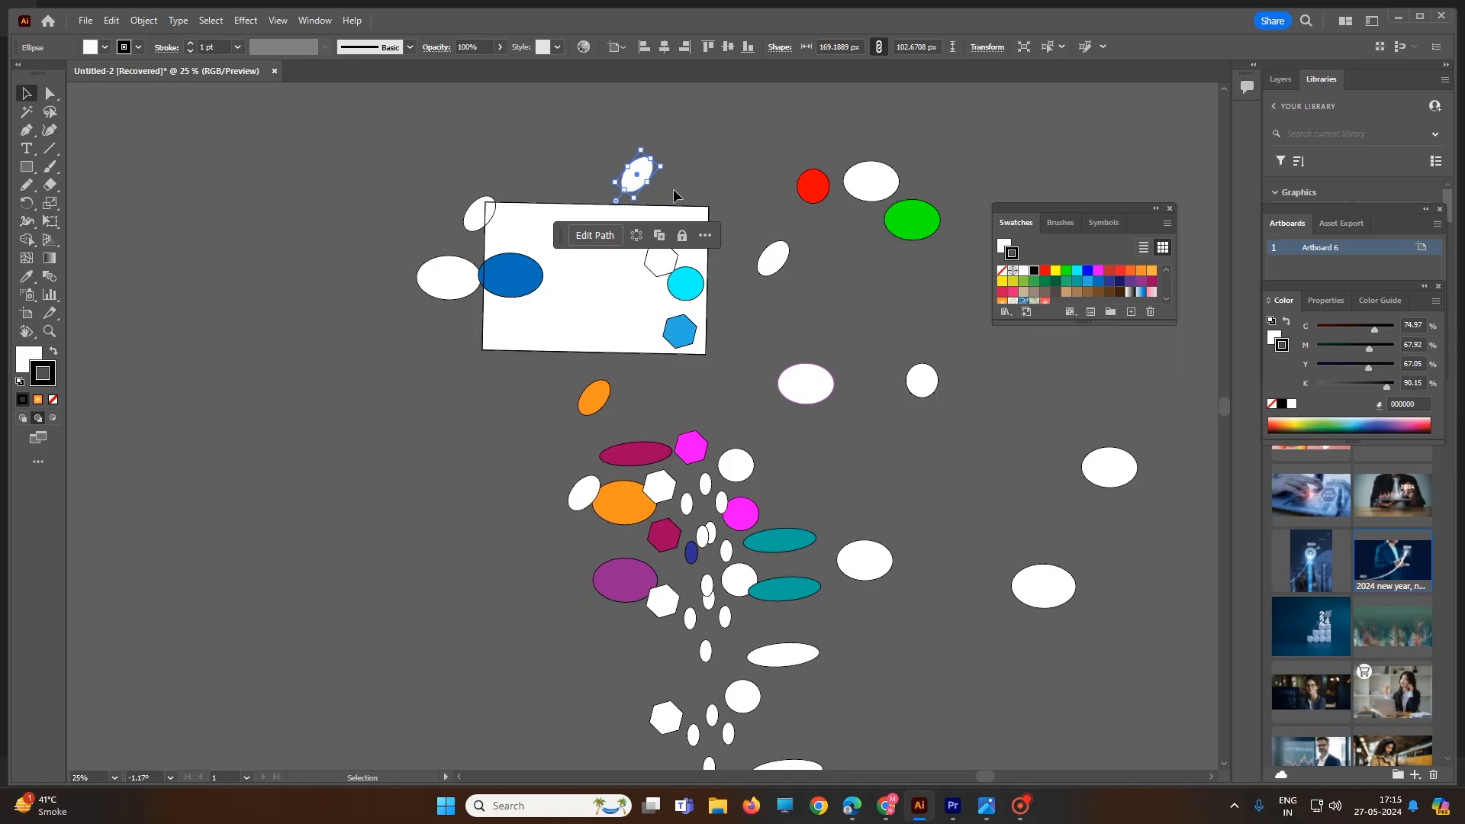
click(210, 20)
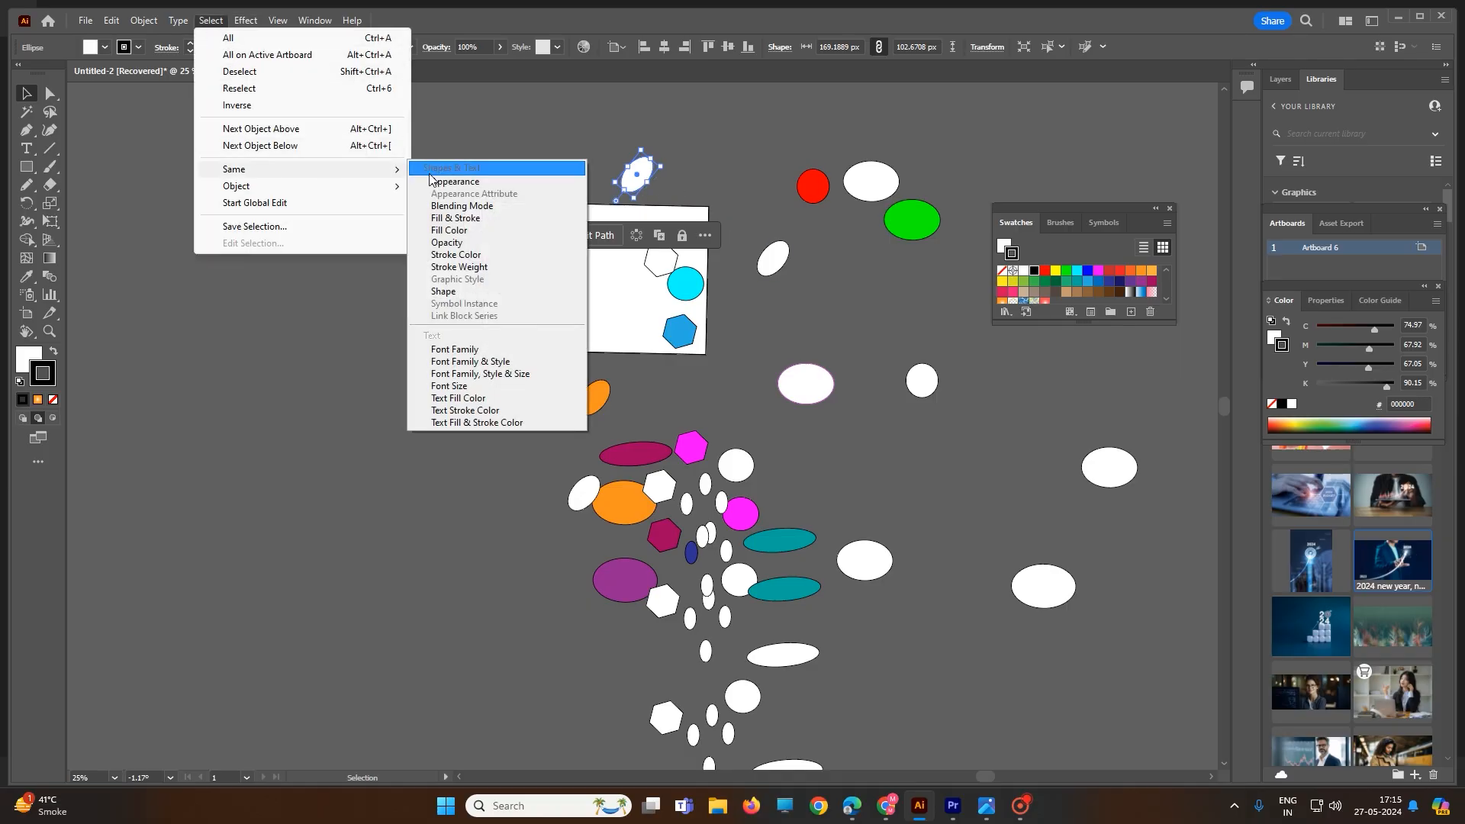
click(445, 183)
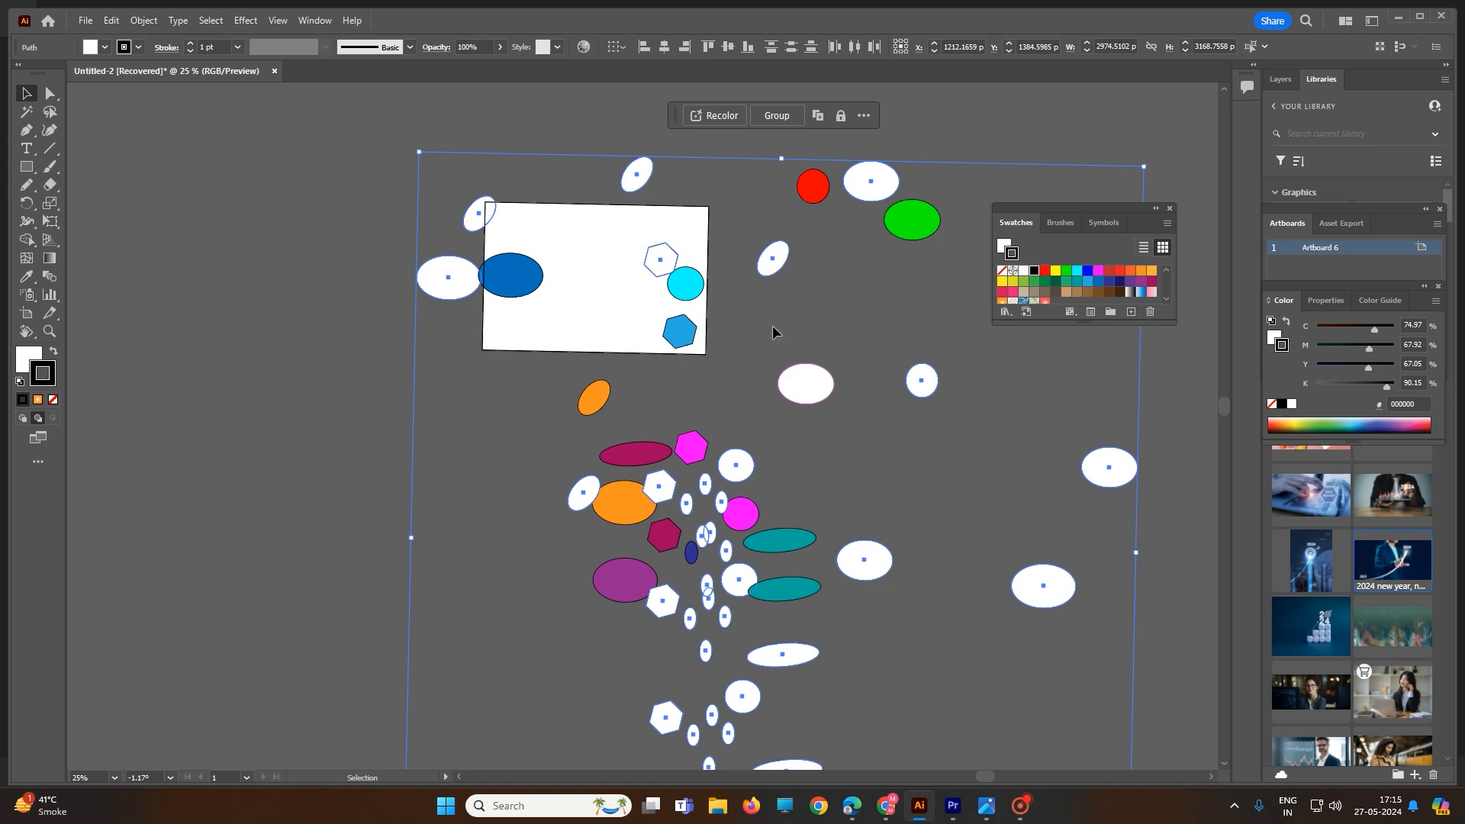
click(762, 299)
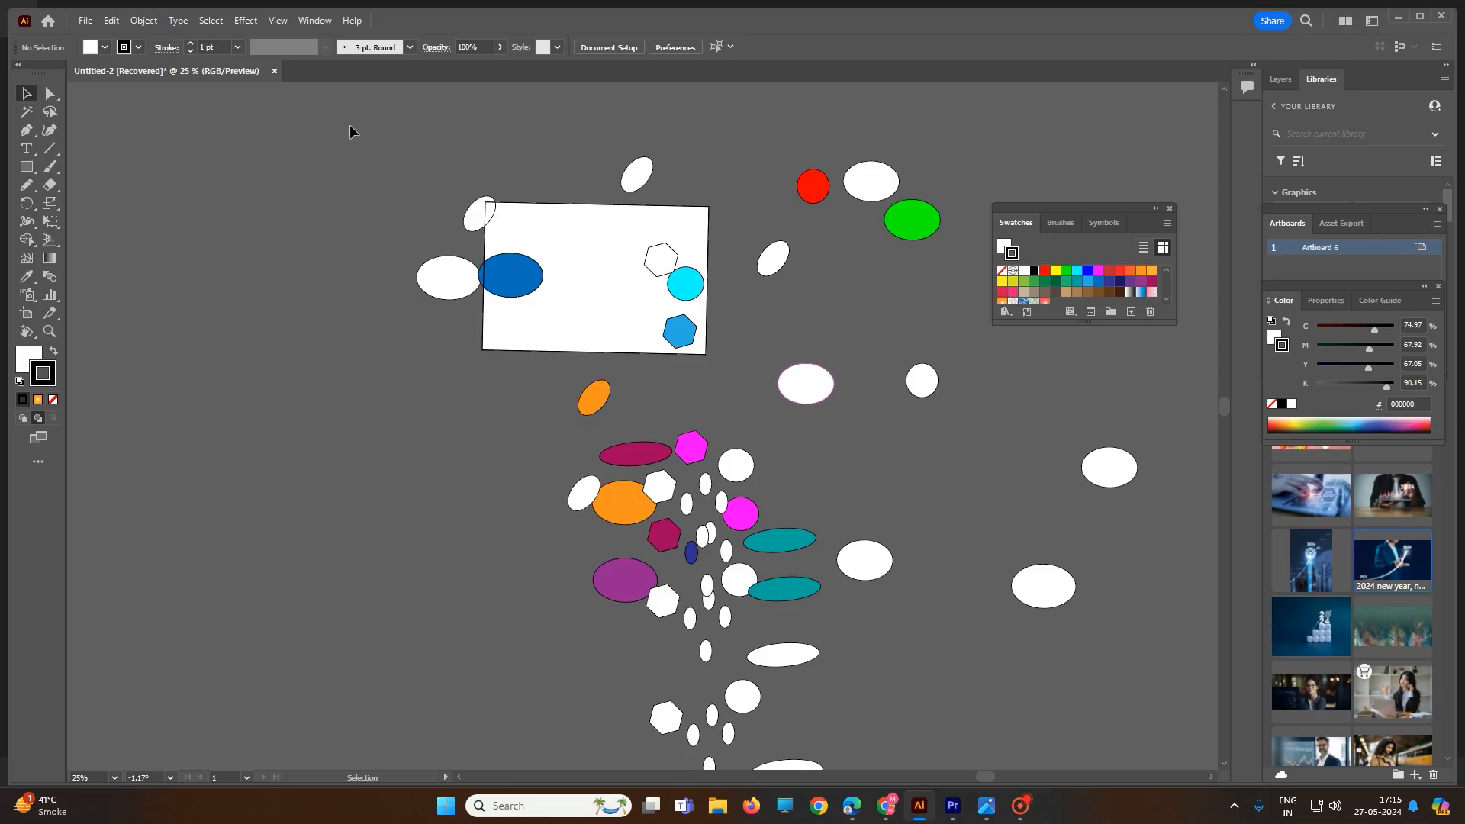
Marquee-select the shapes around the artboard's left side, then toggle two shapes out of the selection
drag(456, 269, 631, 548)
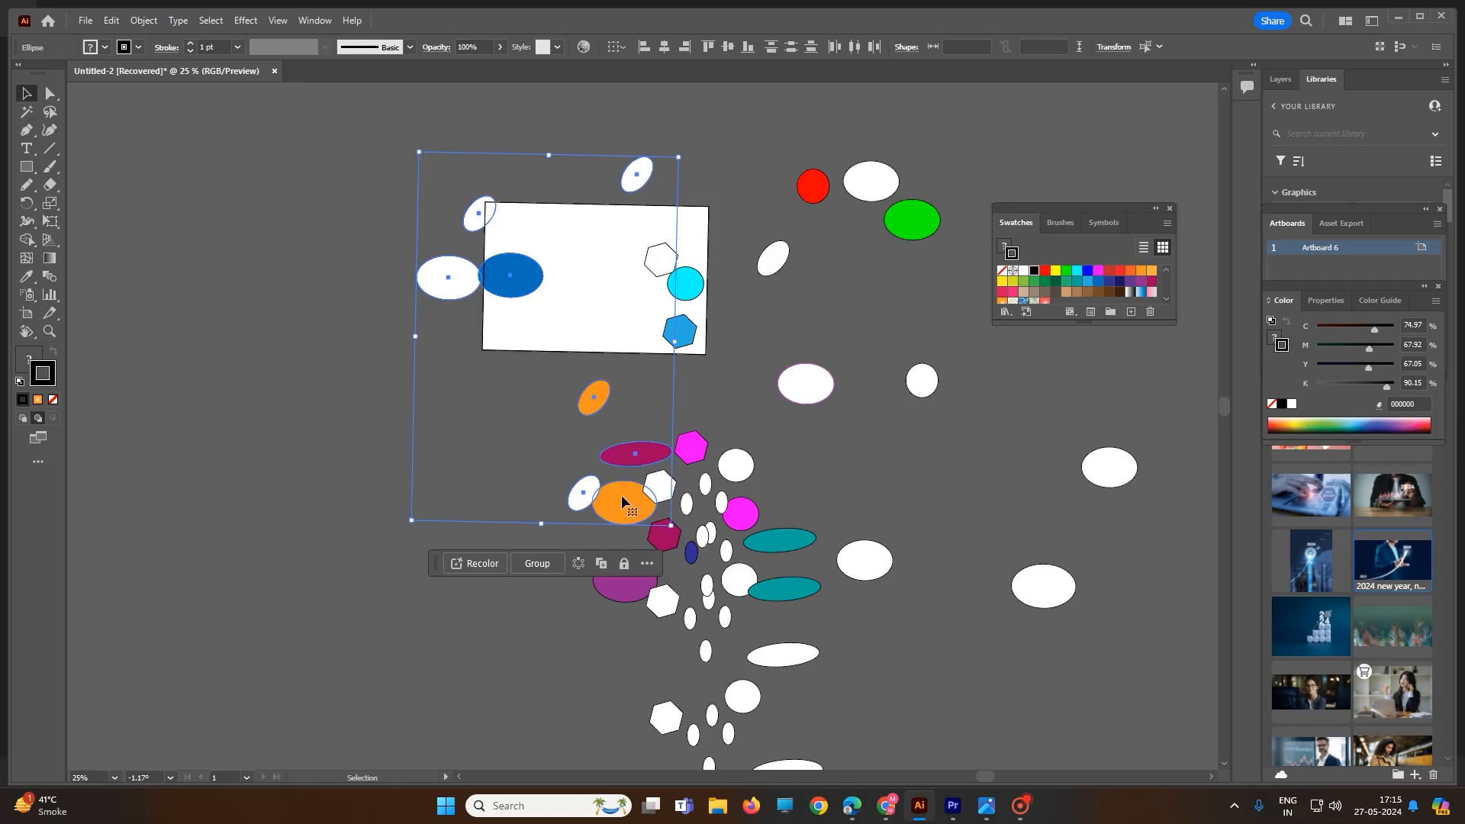
shift+click(657, 455)
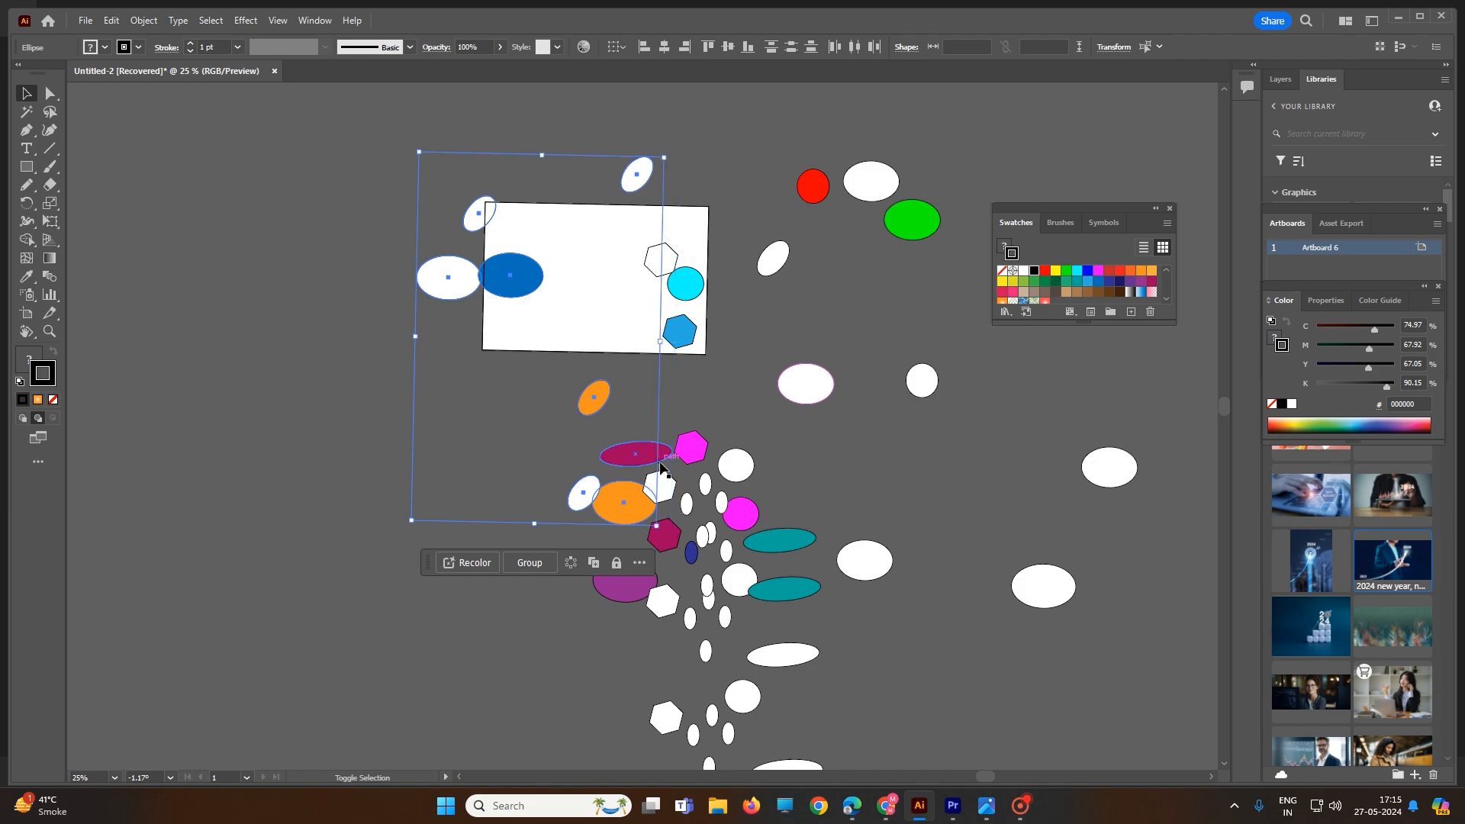
shift+click(654, 483)
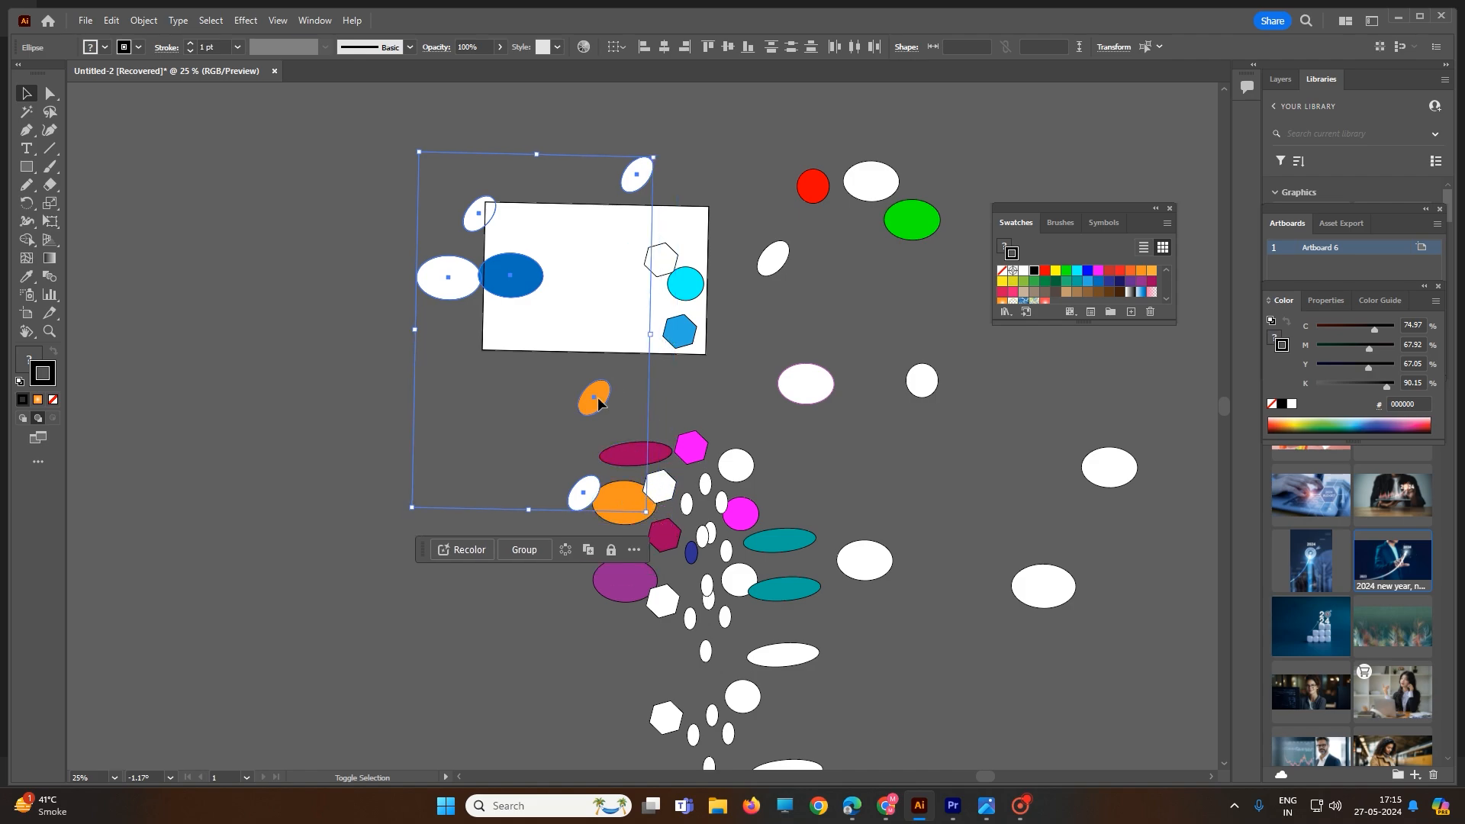
Move the blue ellipse out to the left of the artboard
shift+click(507, 294)
drag(510, 303, 402, 317)
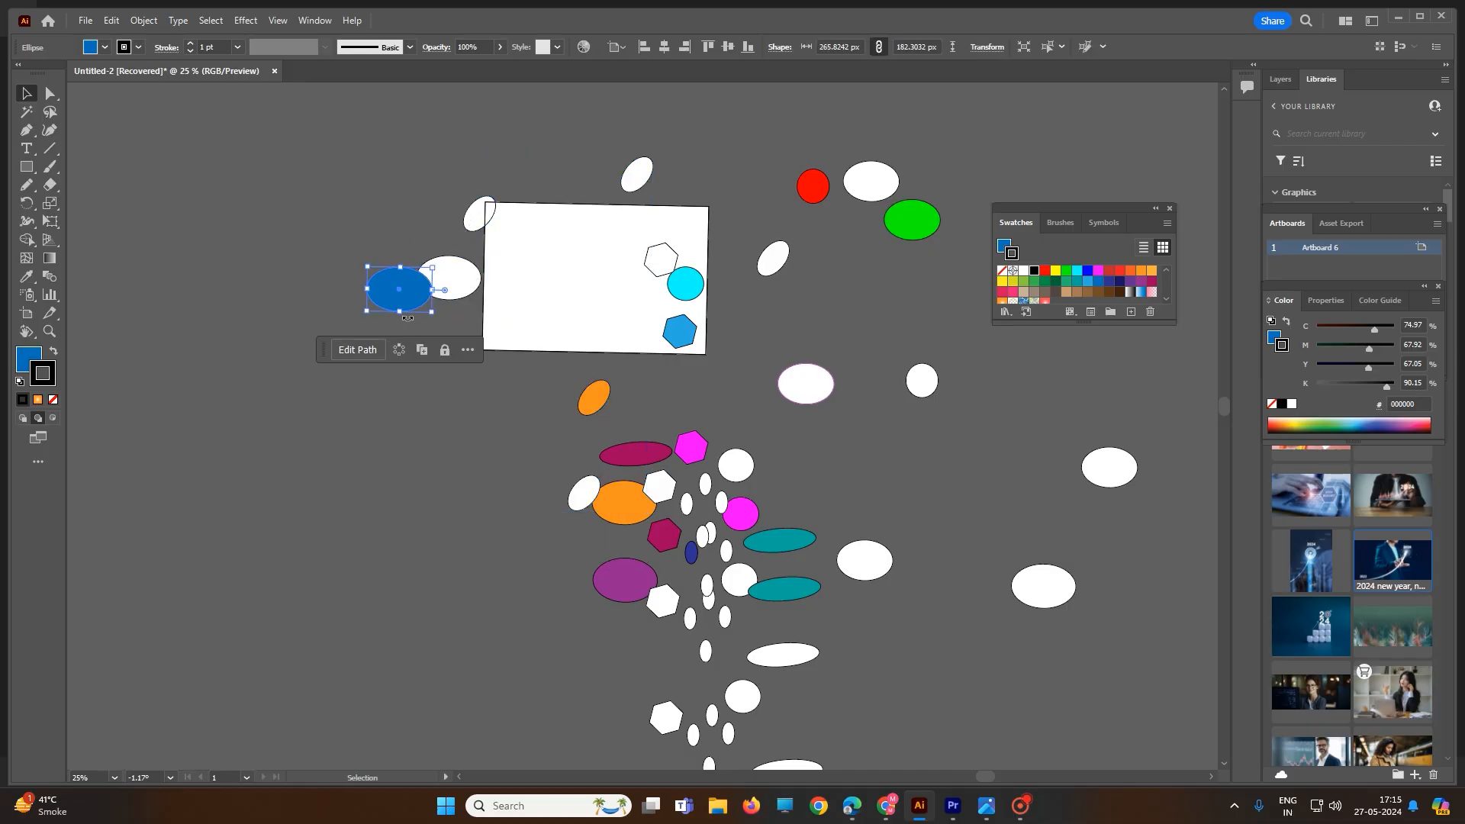
Use the Lasso tool to select shapes across the artboard and cluster, then deselect with the Selection tool
click(50, 112)
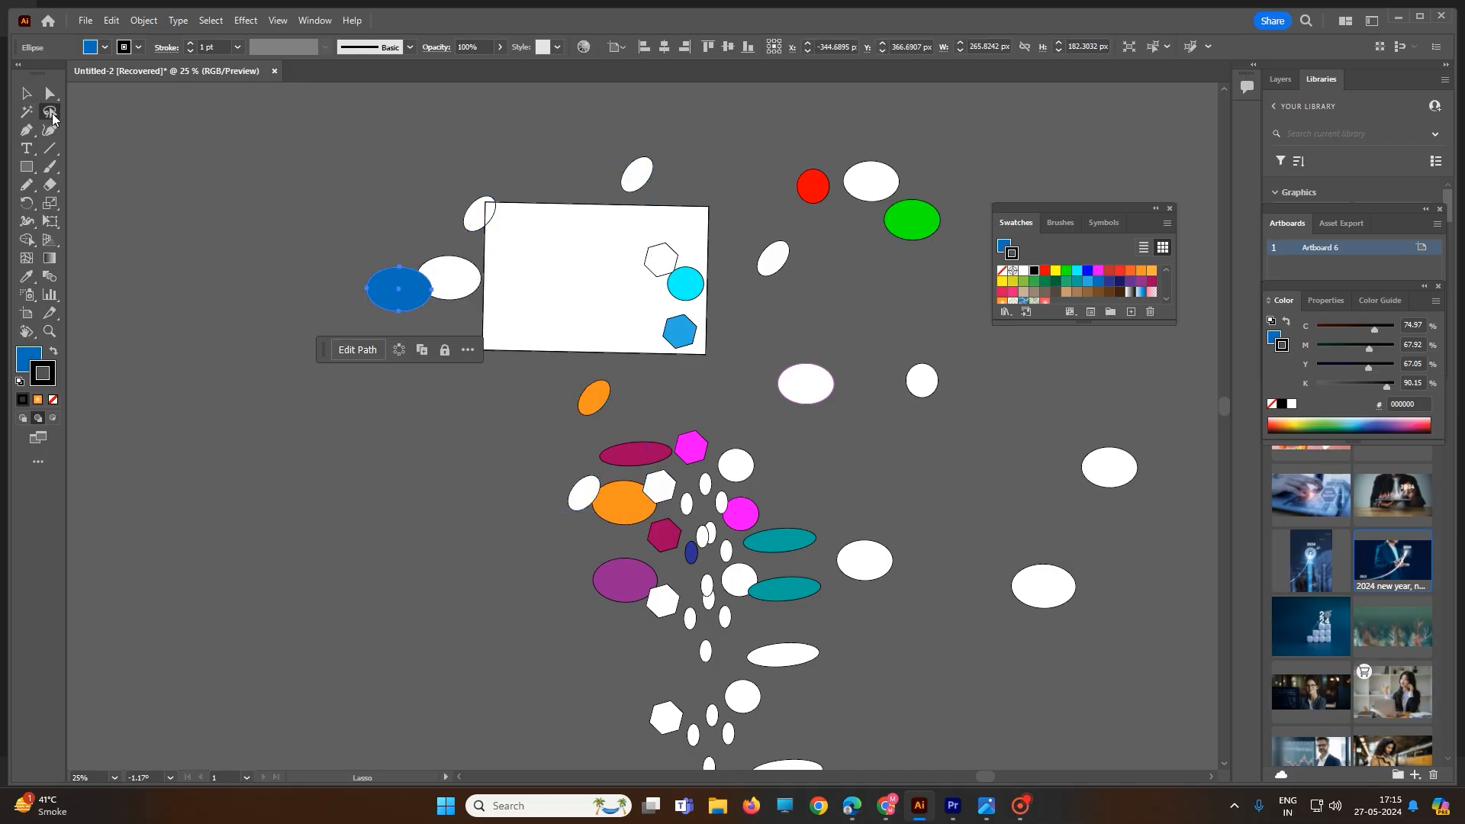
mouse_move(616, 235)
mouse_down()
mouse_move(693, 226)
mouse_move(711, 240)
mouse_move(733, 359)
mouse_move(842, 340)
mouse_move(851, 376)
mouse_move(821, 434)
mouse_move(738, 431)
mouse_move(694, 469)
mouse_move(569, 466)
mouse_move(565, 522)
mouse_move(689, 587)
mouse_move(703, 622)
mouse_move(679, 636)
mouse_move(558, 575)
mouse_move(326, 261)
mouse_move(378, 167)
mouse_move(498, 170)
mouse_move(621, 238)
mouse_up()
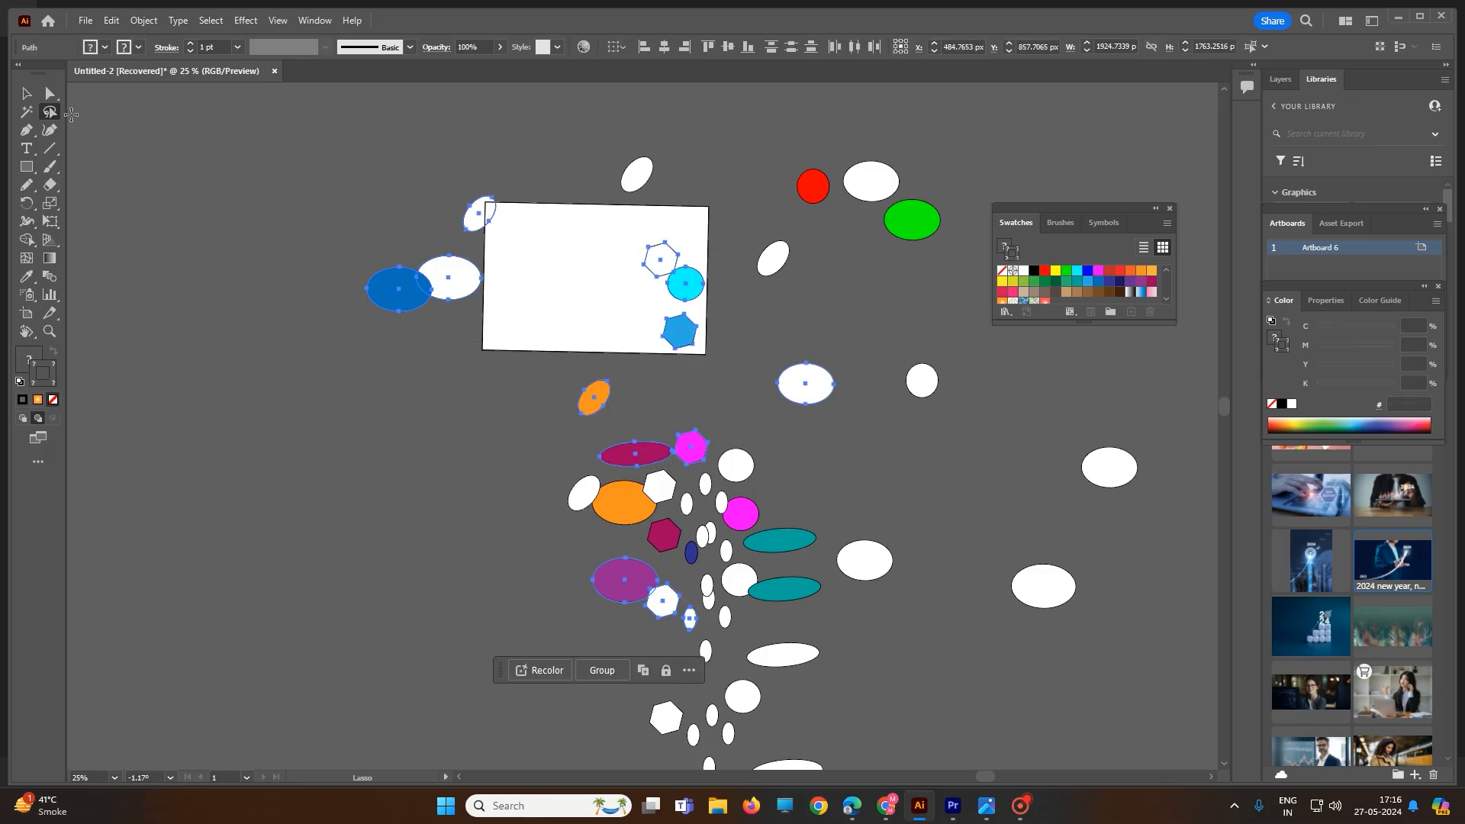
key(v)
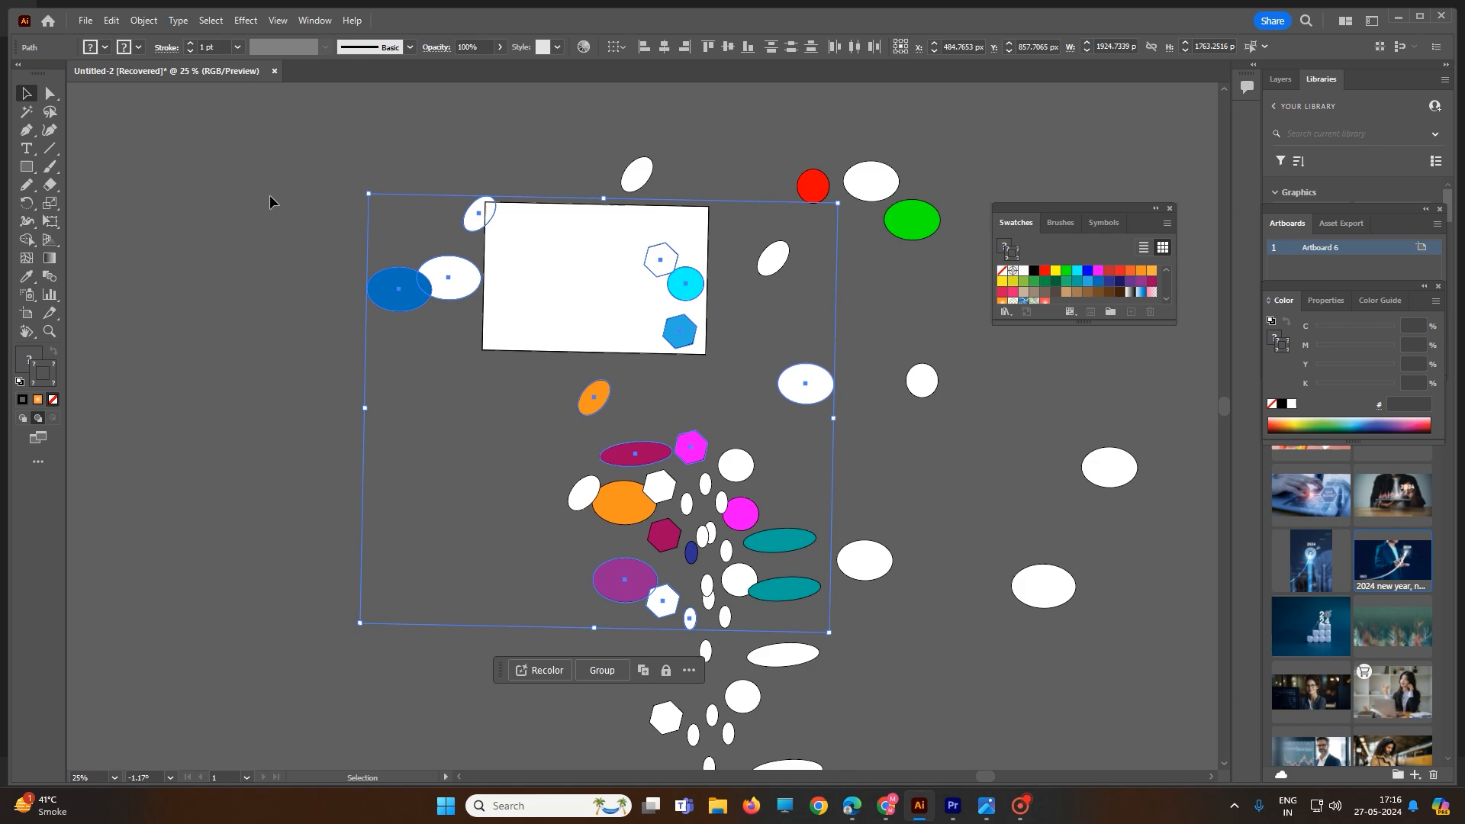
click(374, 156)
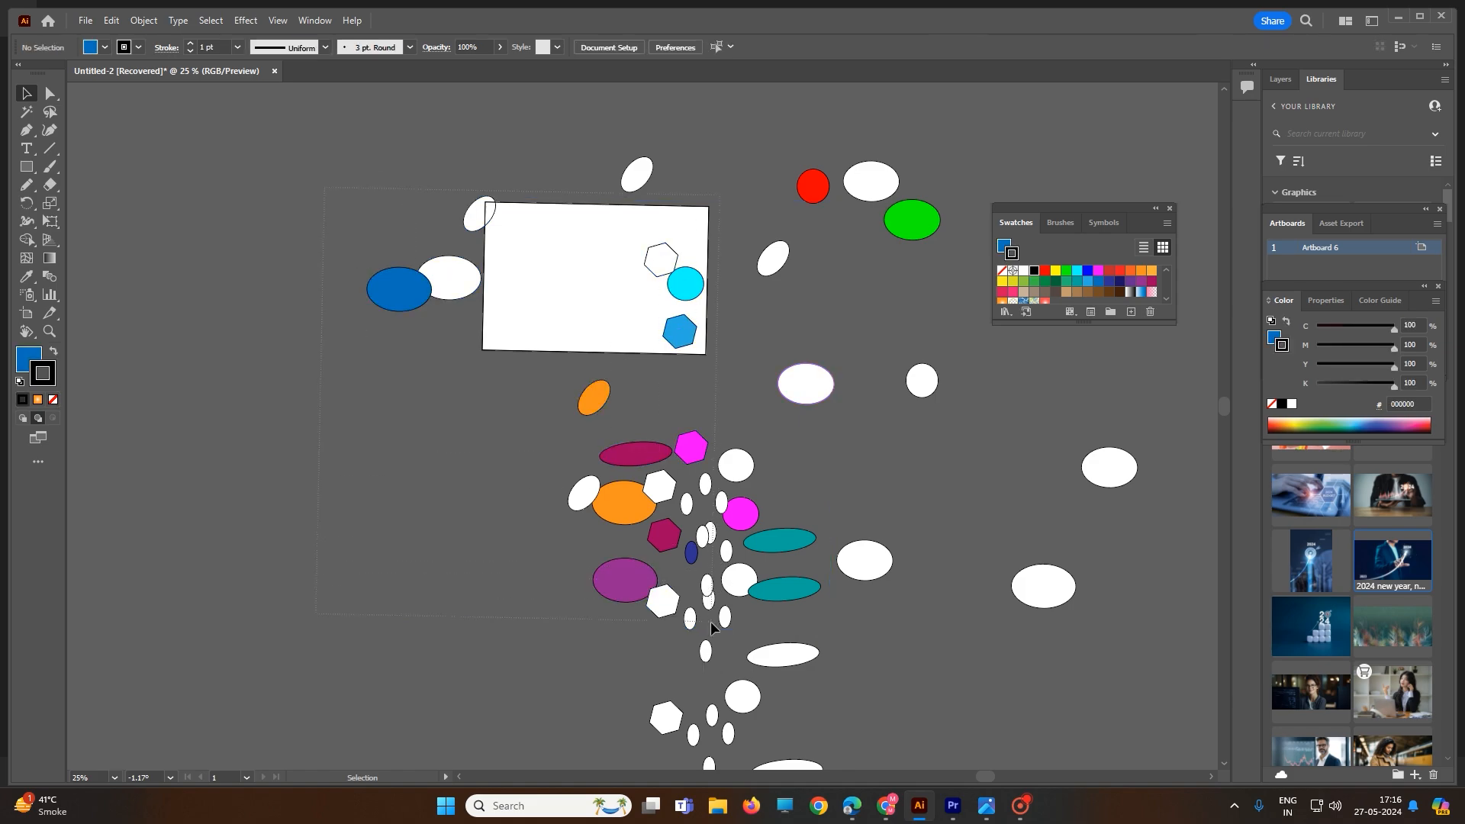
Practise marquee selections over the shape cluster below the artboard, toggling shapes, then clear the selection
drag(710, 622, 725, 655)
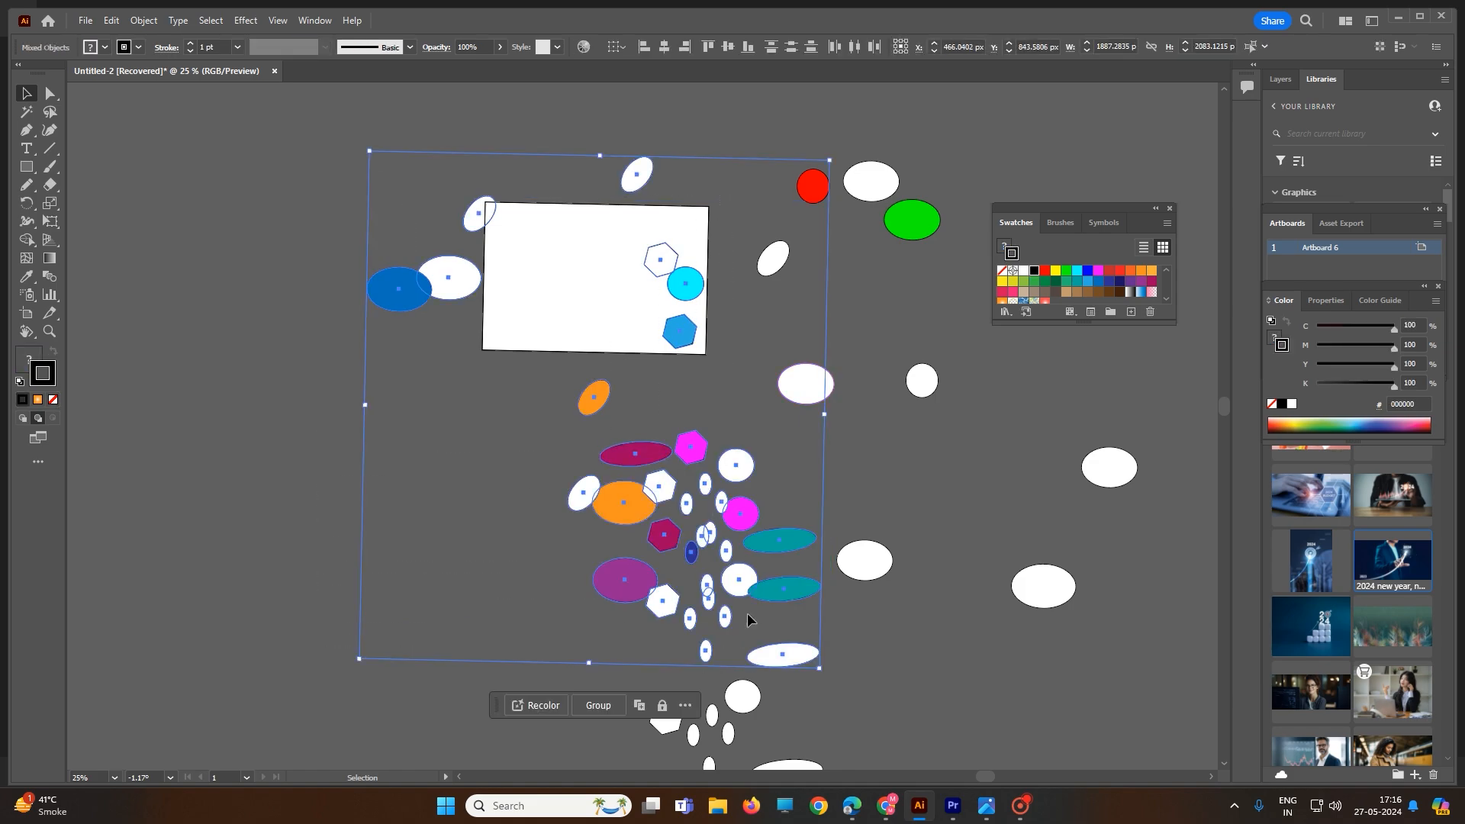
shift+click(796, 597)
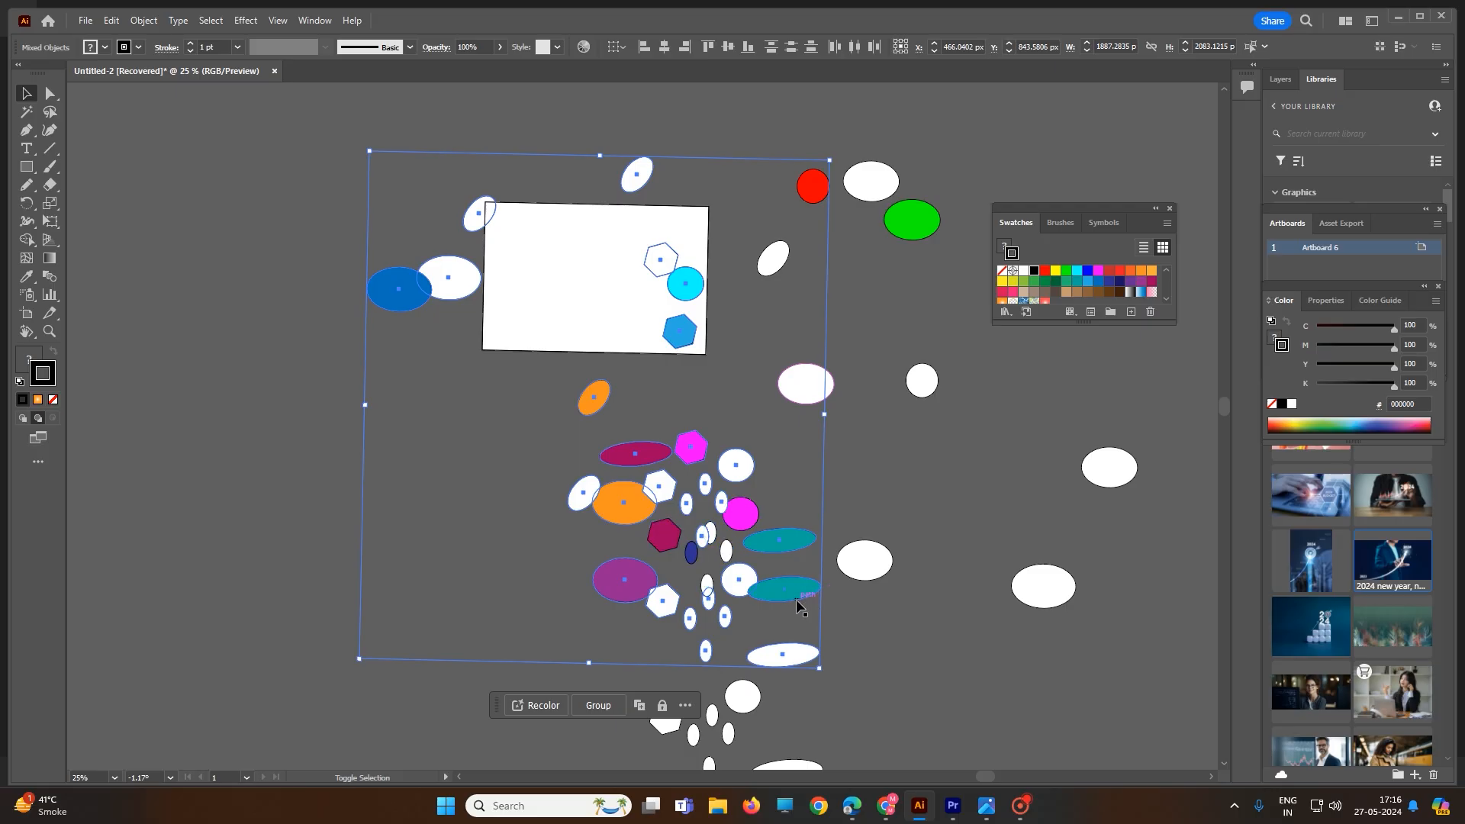
shift+click(797, 550)
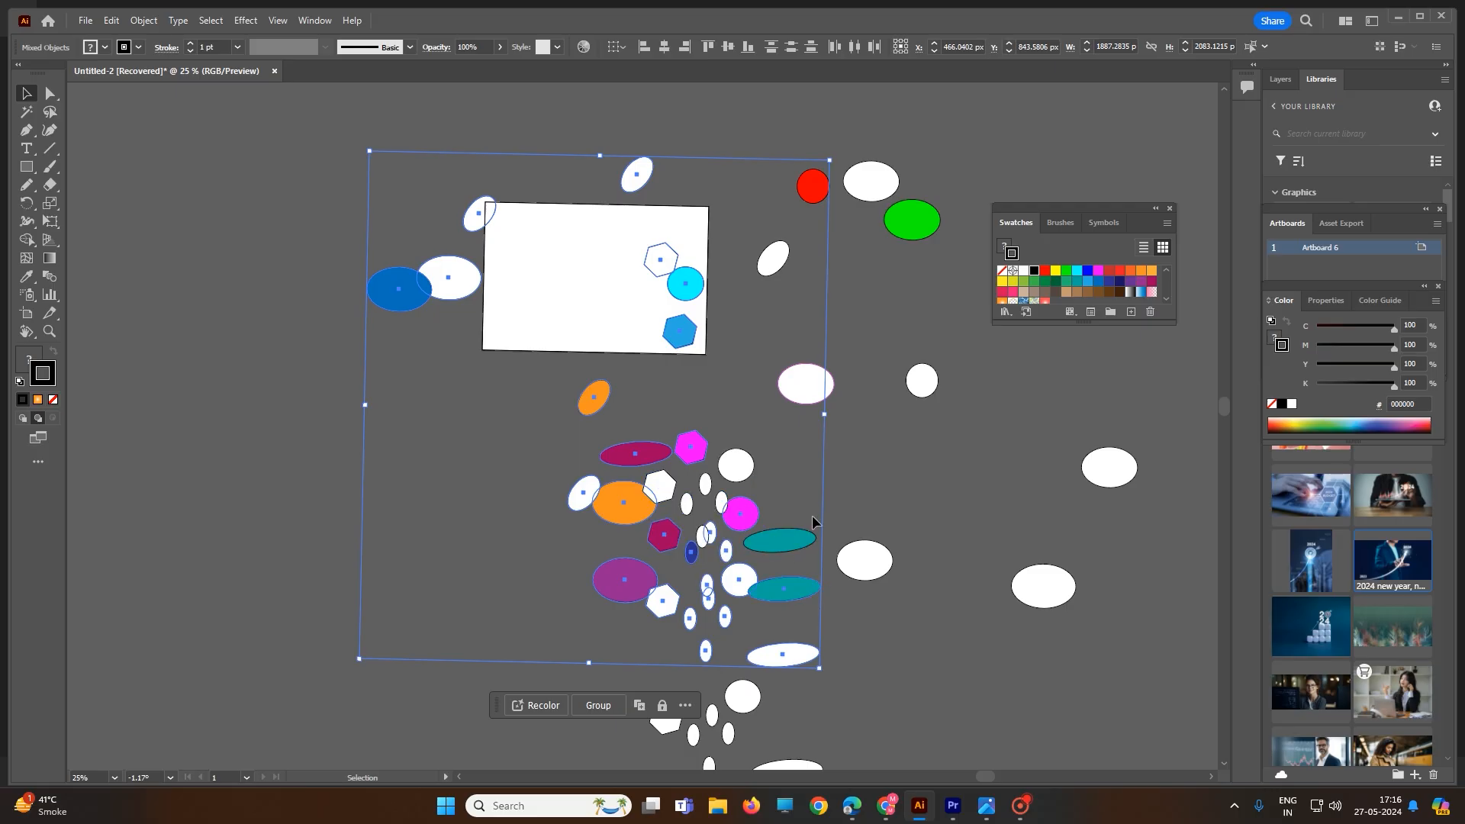
click(844, 474)
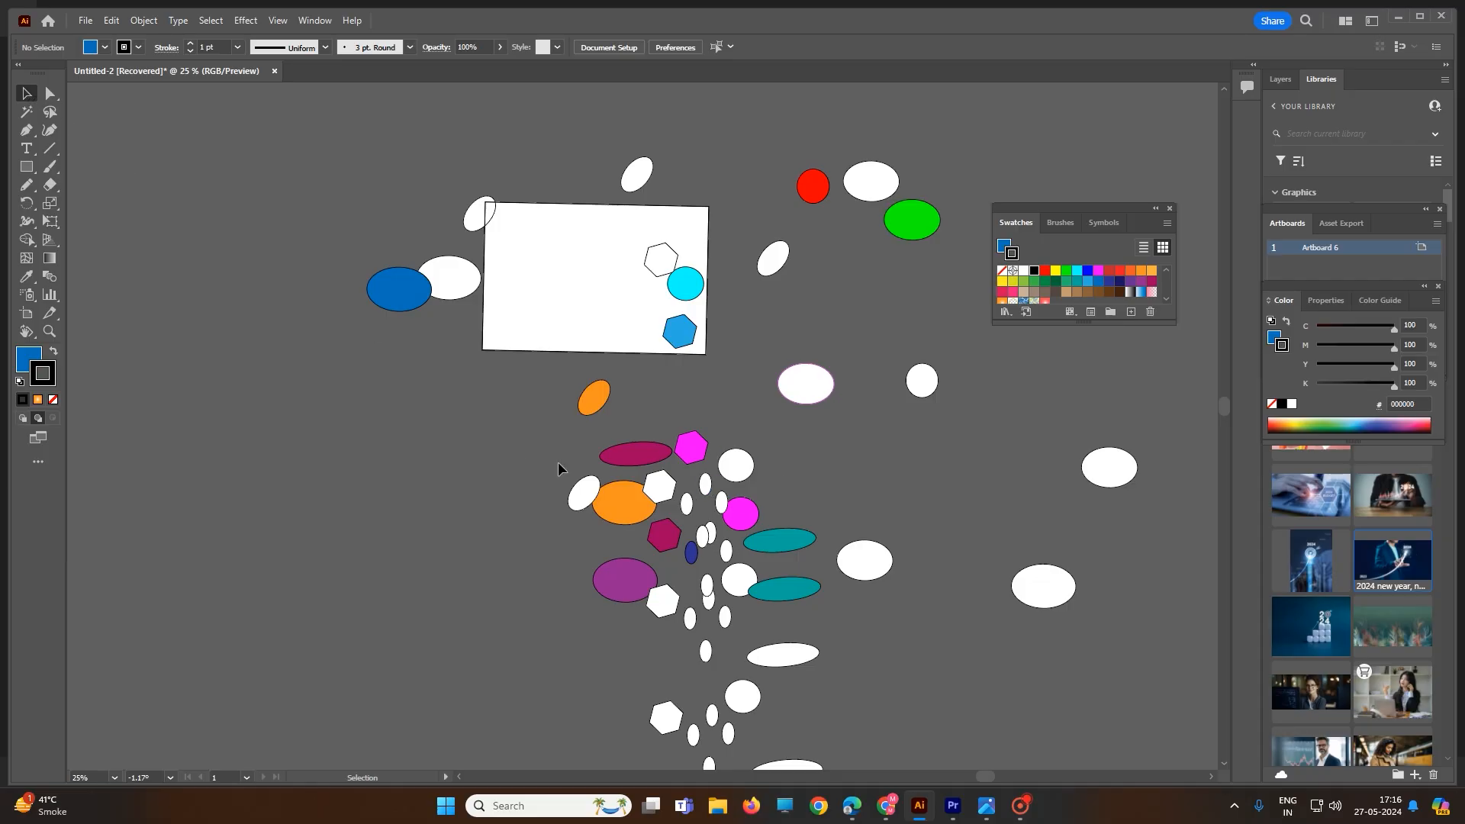
drag(511, 356, 775, 666)
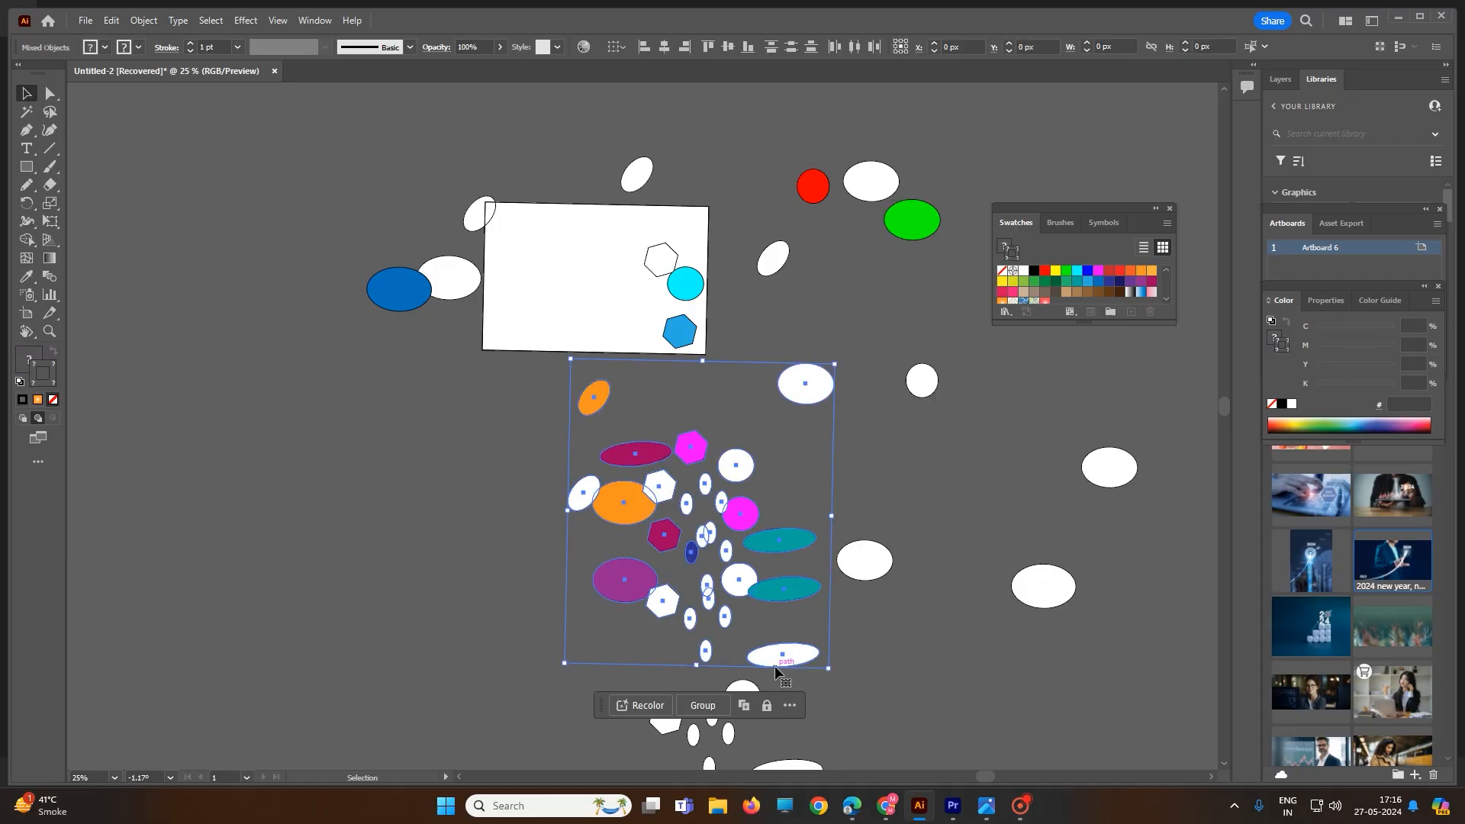
click(817, 458)
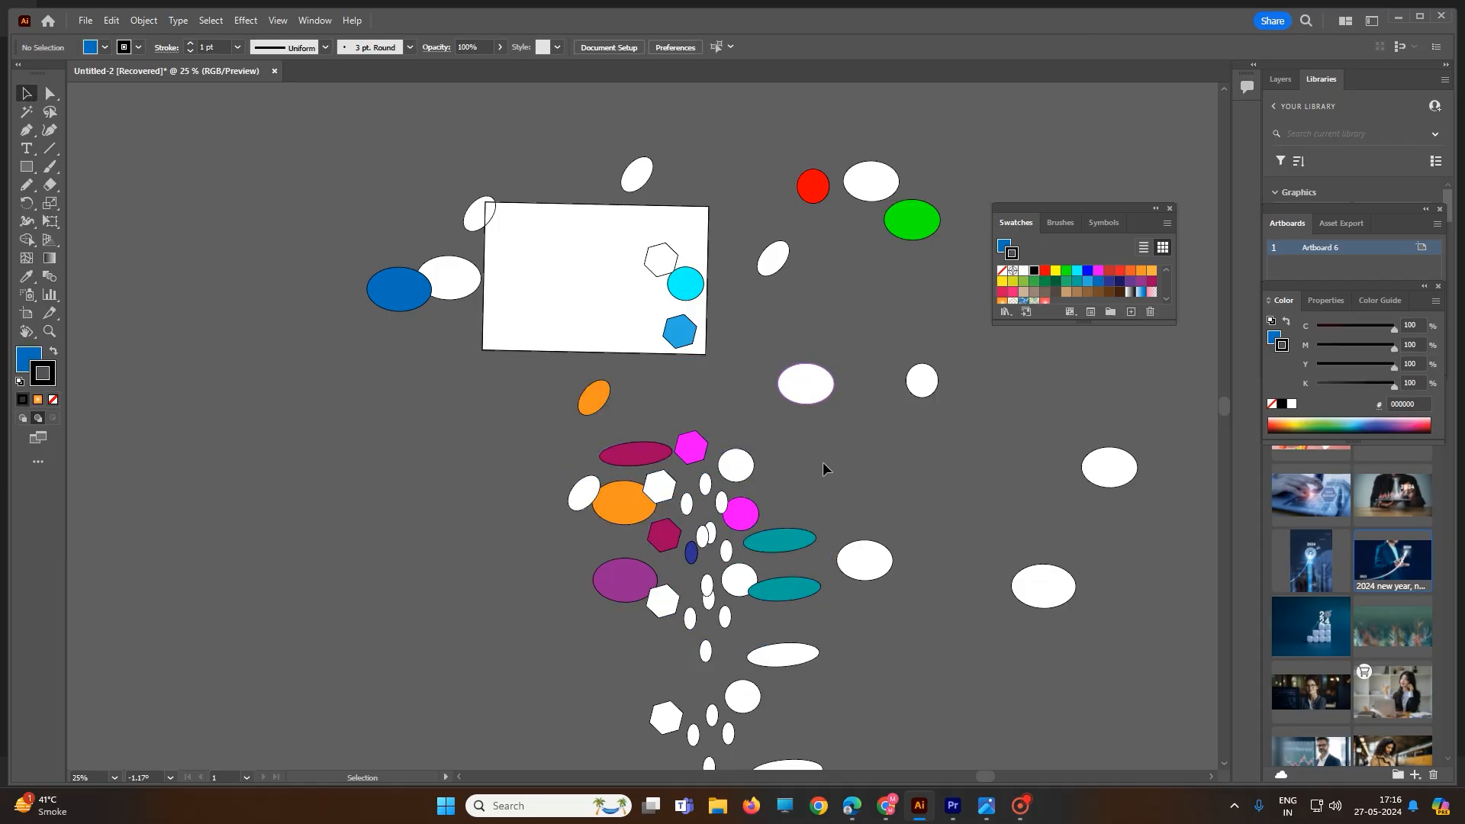
Draw a freeform Lasso selection around the central cluster of coloured and white shapes
click(49, 112)
mouse_move(554, 451)
mouse_down()
mouse_move(677, 421)
mouse_move(756, 430)
mouse_move(783, 464)
mouse_move(781, 507)
mouse_move(823, 520)
mouse_move(813, 573)
mouse_move(847, 592)
mouse_move(840, 612)
mouse_move(732, 602)
mouse_up()
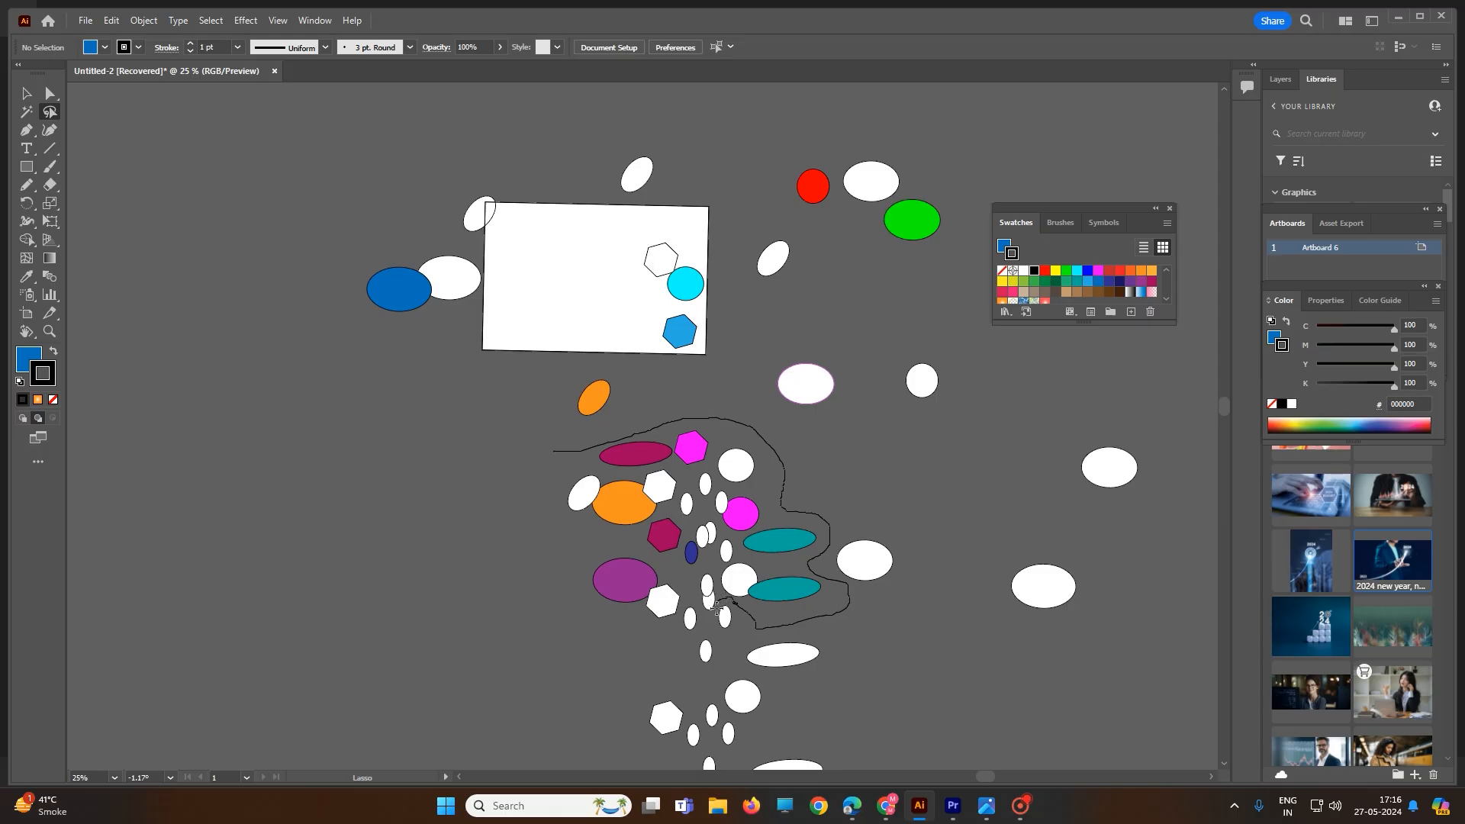
mouse_move(715, 612)
mouse_down()
mouse_move(722, 650)
mouse_move(700, 676)
mouse_move(694, 598)
mouse_move(624, 632)
mouse_move(574, 581)
mouse_move(583, 546)
mouse_move(548, 465)
mouse_move(558, 451)
mouse_up()
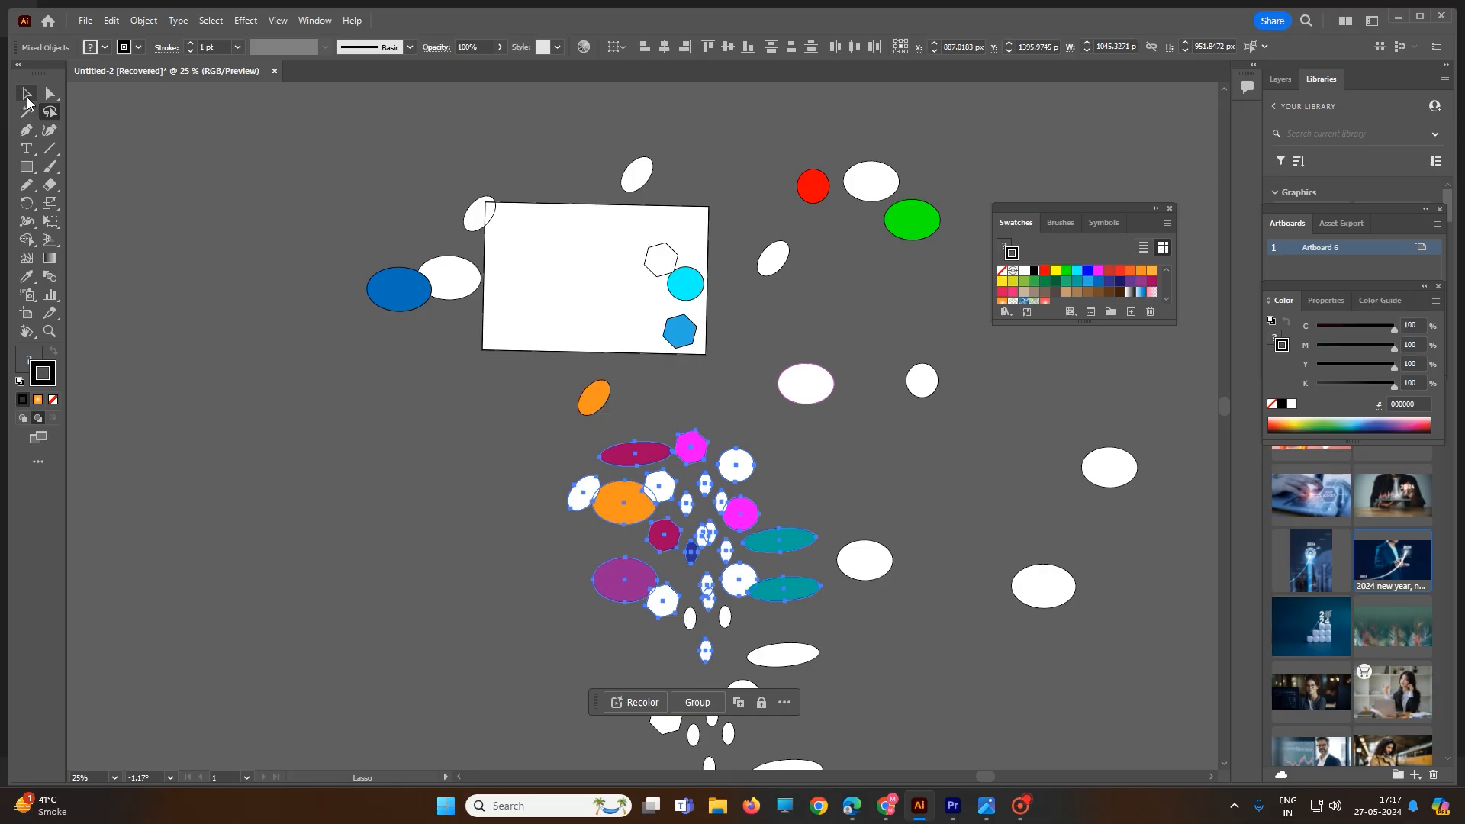
Marquee-select the central shape cluster twice with the Selection tool, toggle one small shape out, then deselect everything
click(27, 99)
click(528, 442)
drag(537, 406, 777, 683)
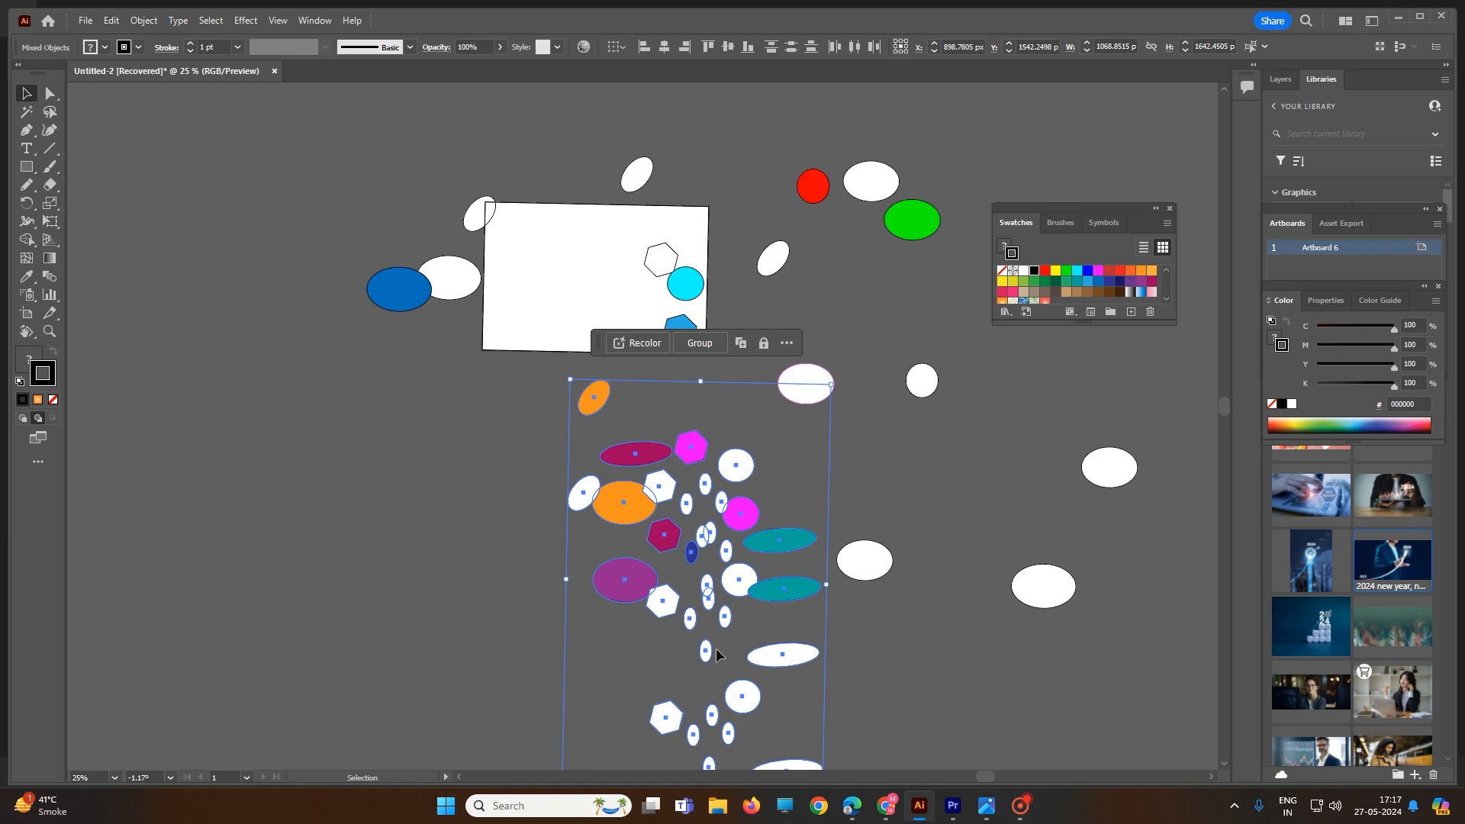
click(634, 665)
drag(530, 424, 789, 669)
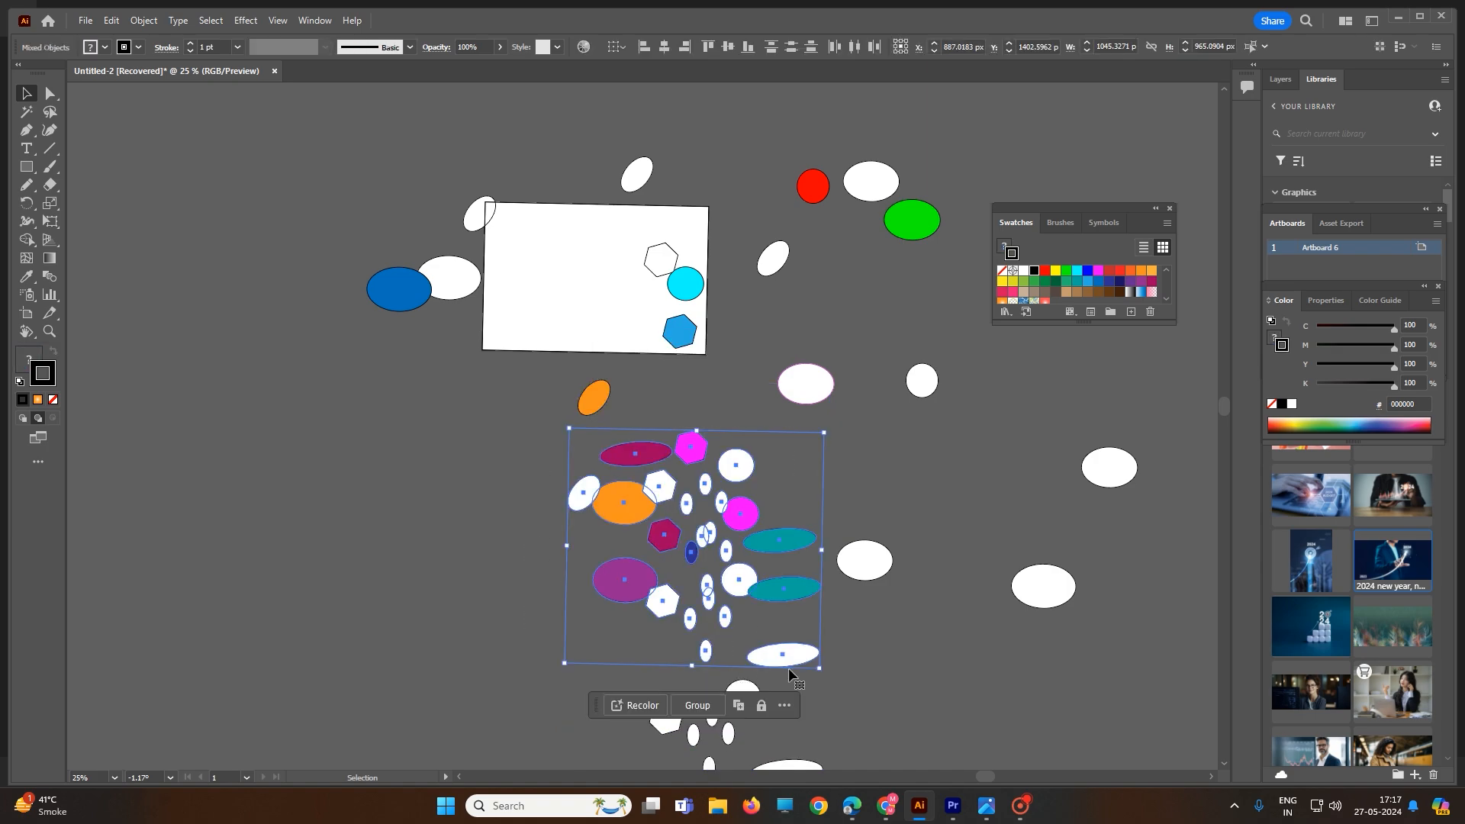
shift+click(709, 654)
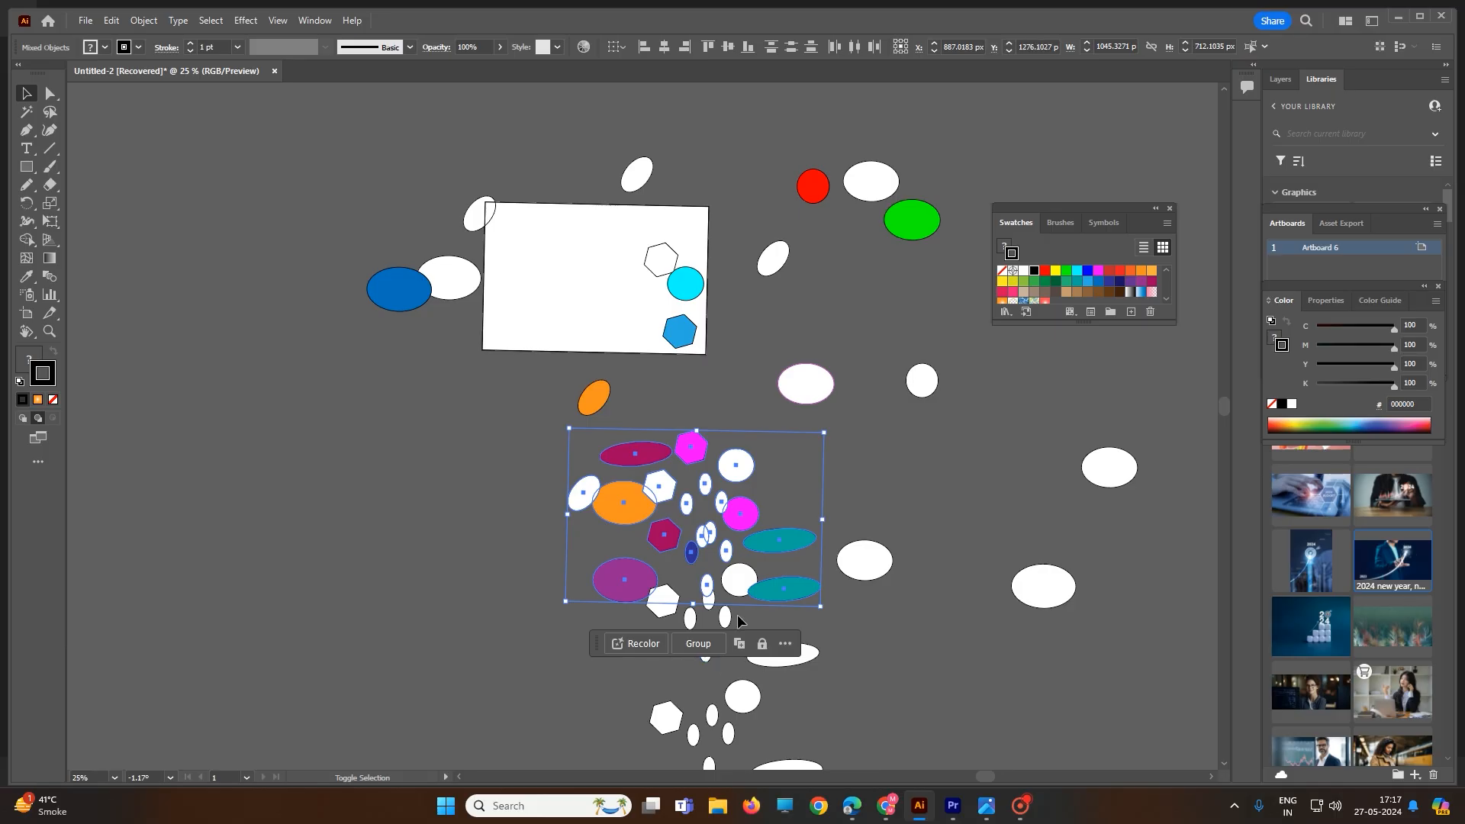
click(899, 618)
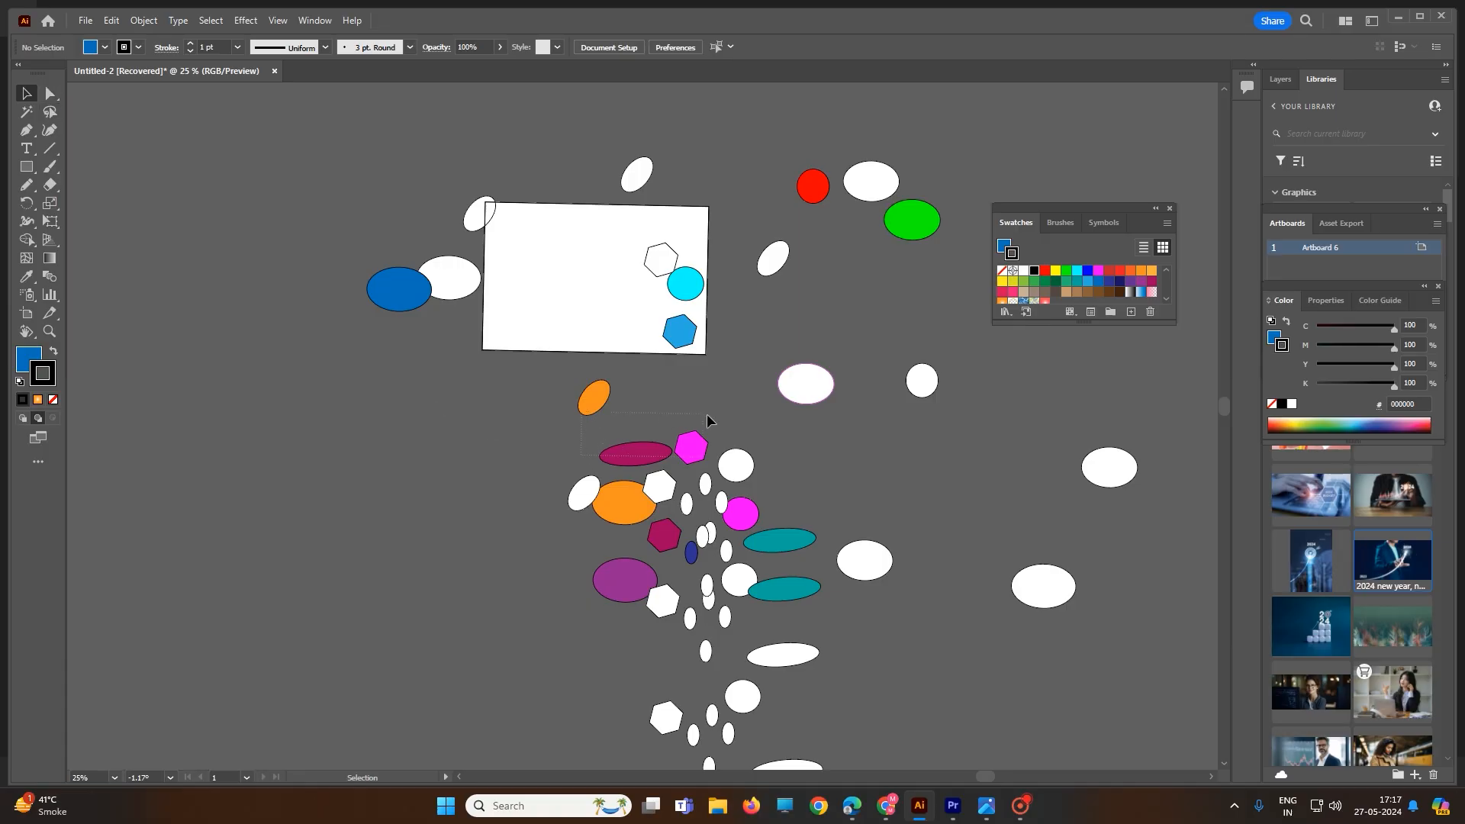
Use the Lasso tool to select the magenta ellipse and hexagon at the top of the central cluster
drag(706, 413, 707, 416)
click(50, 112)
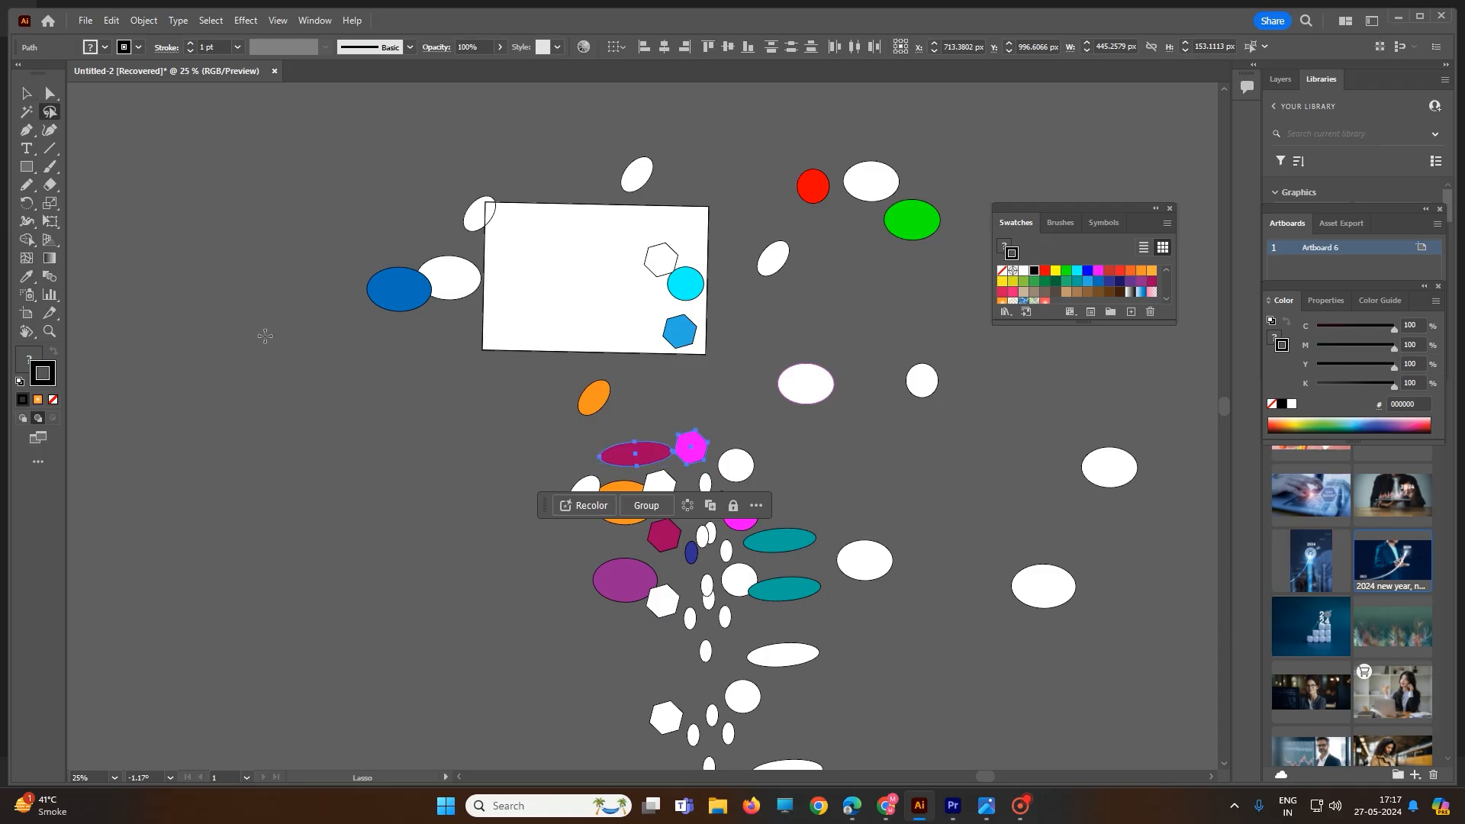
mouse_move(526, 469)
mouse_down()
mouse_move(730, 423)
mouse_move(843, 500)
mouse_move(896, 514)
mouse_move(933, 602)
mouse_move(869, 645)
mouse_move(856, 697)
mouse_move(786, 720)
mouse_move(763, 680)
mouse_move(572, 624)
mouse_move(508, 569)
mouse_move(531, 468)
mouse_up()
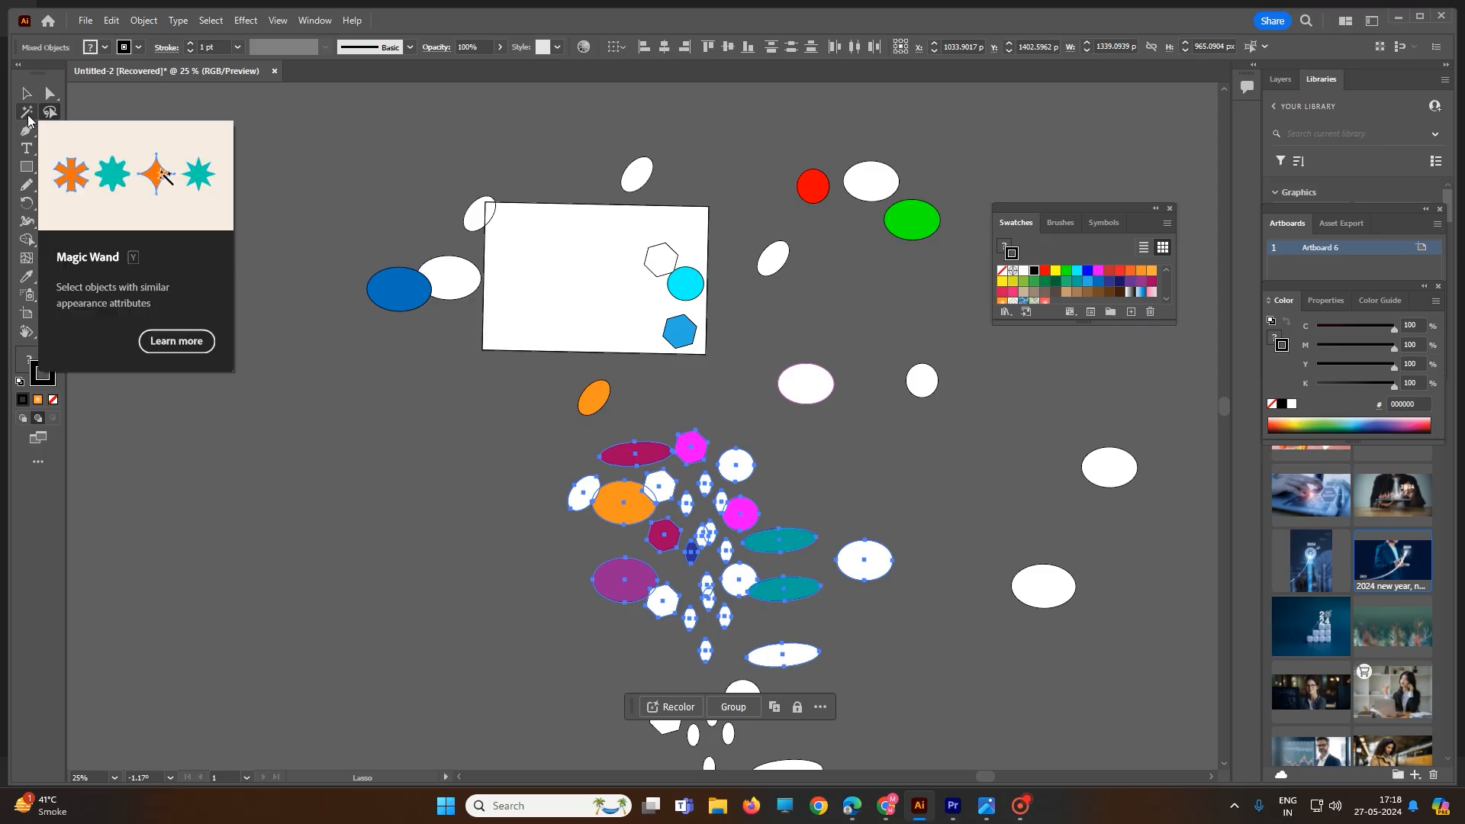
click(1016, 805)
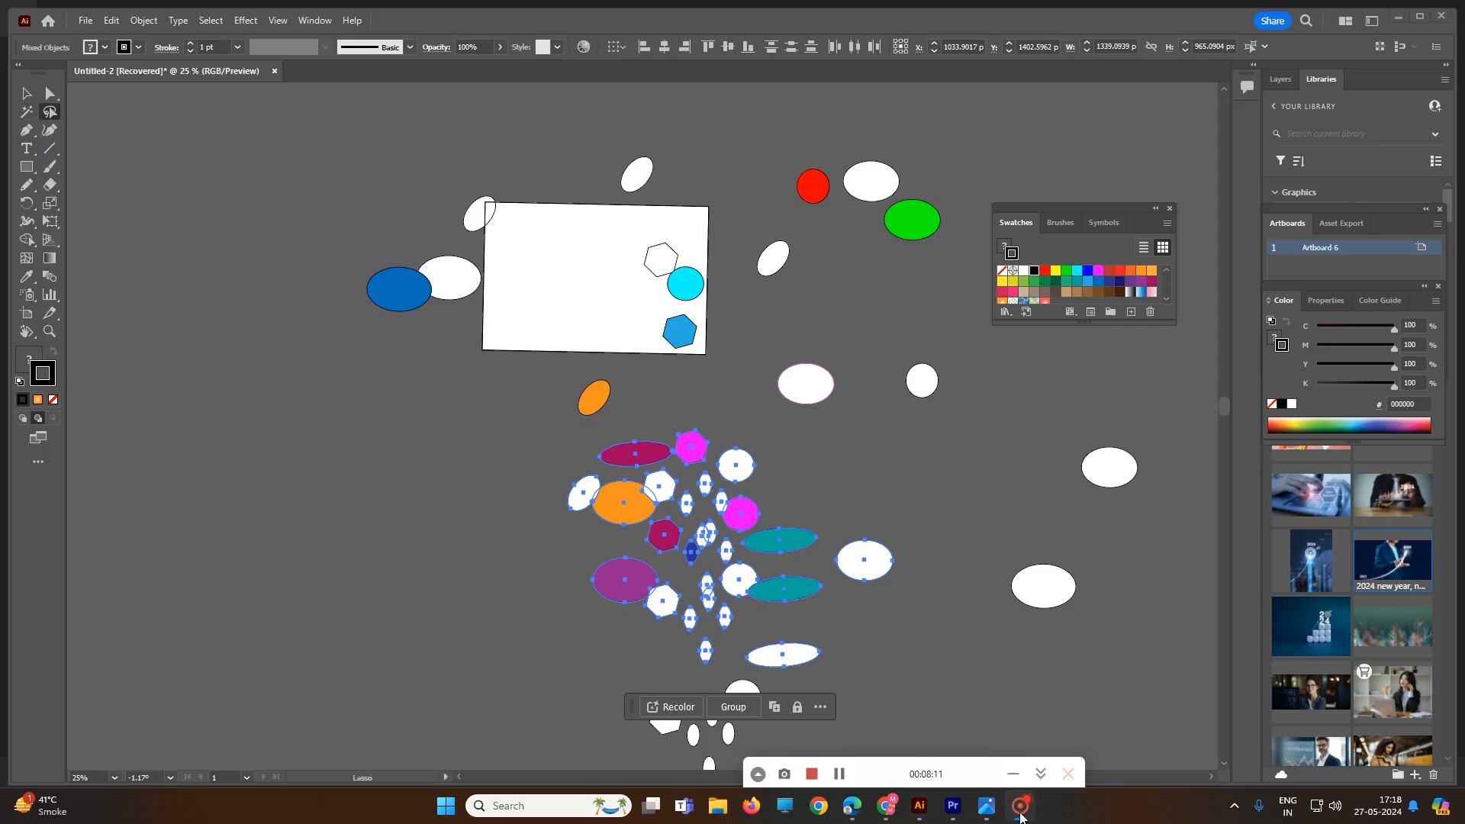